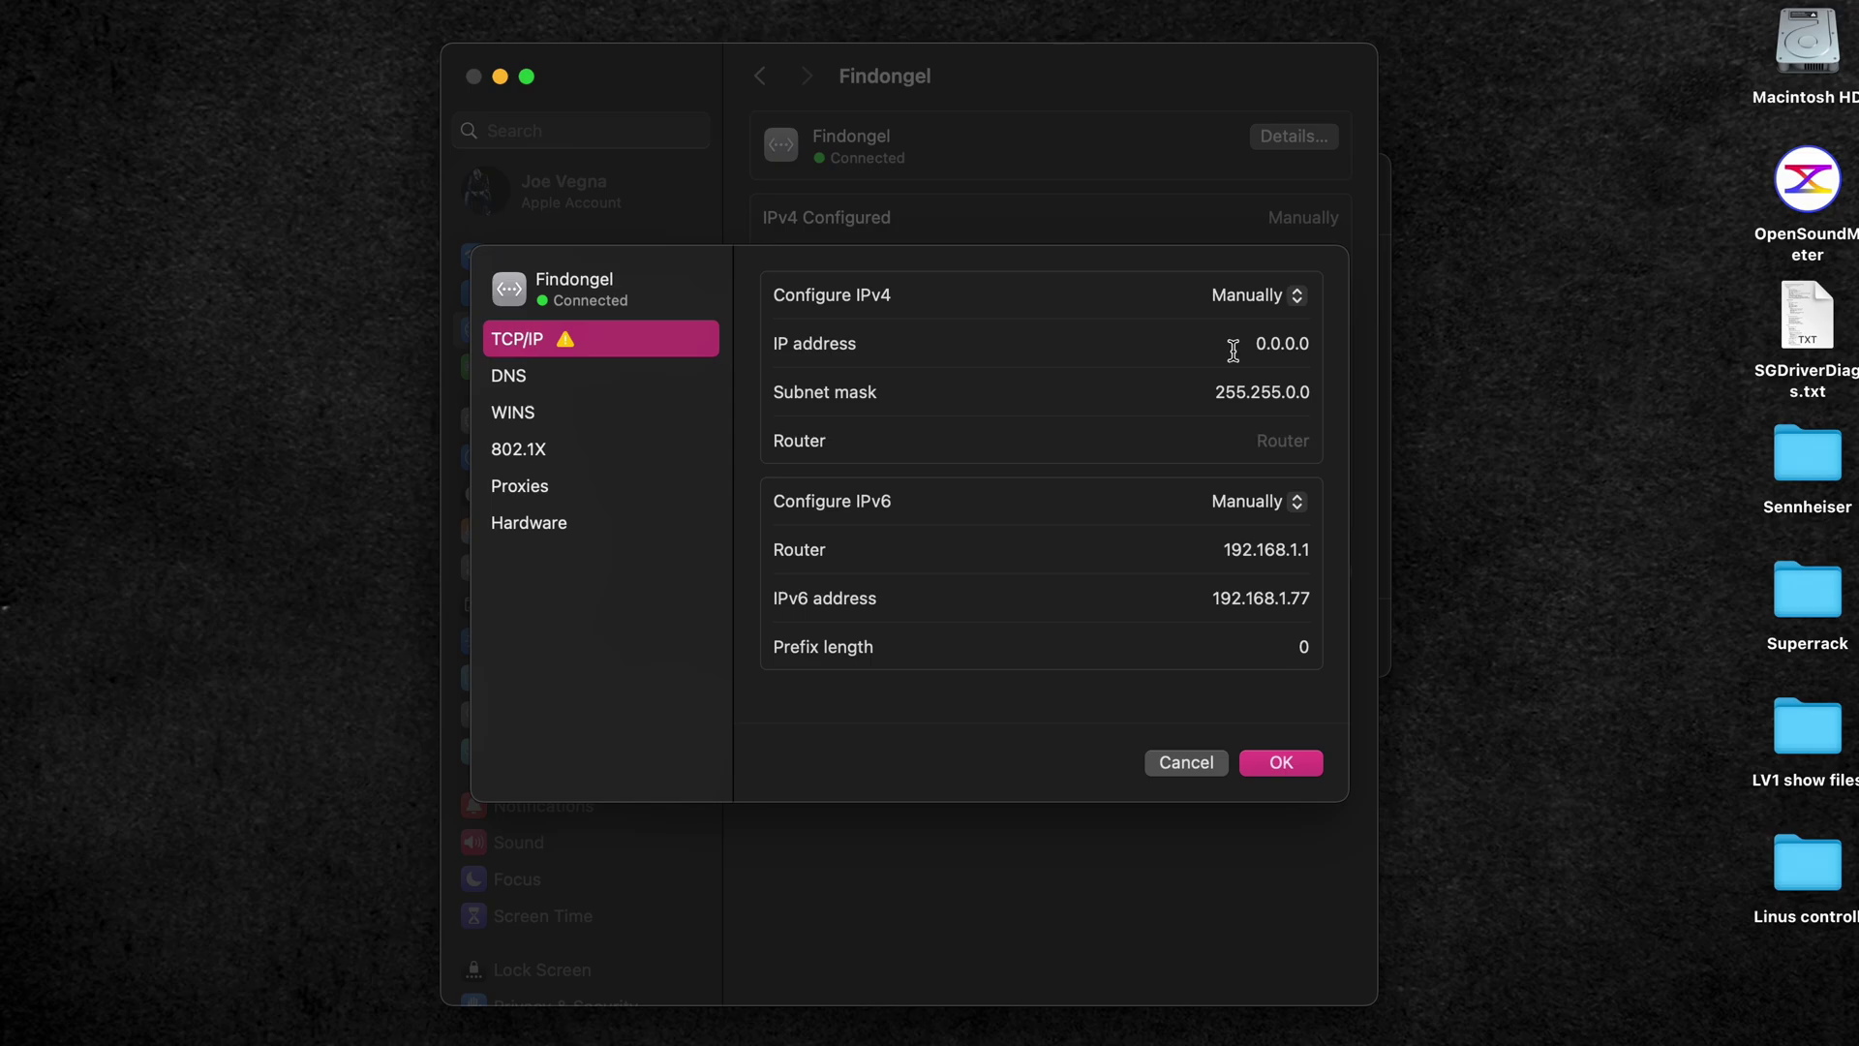
- Set the Findongel connection's manual IPv4 address to 192.168.0.200 and save the TCP/IP settings
drag(1231, 351, 1347, 354)
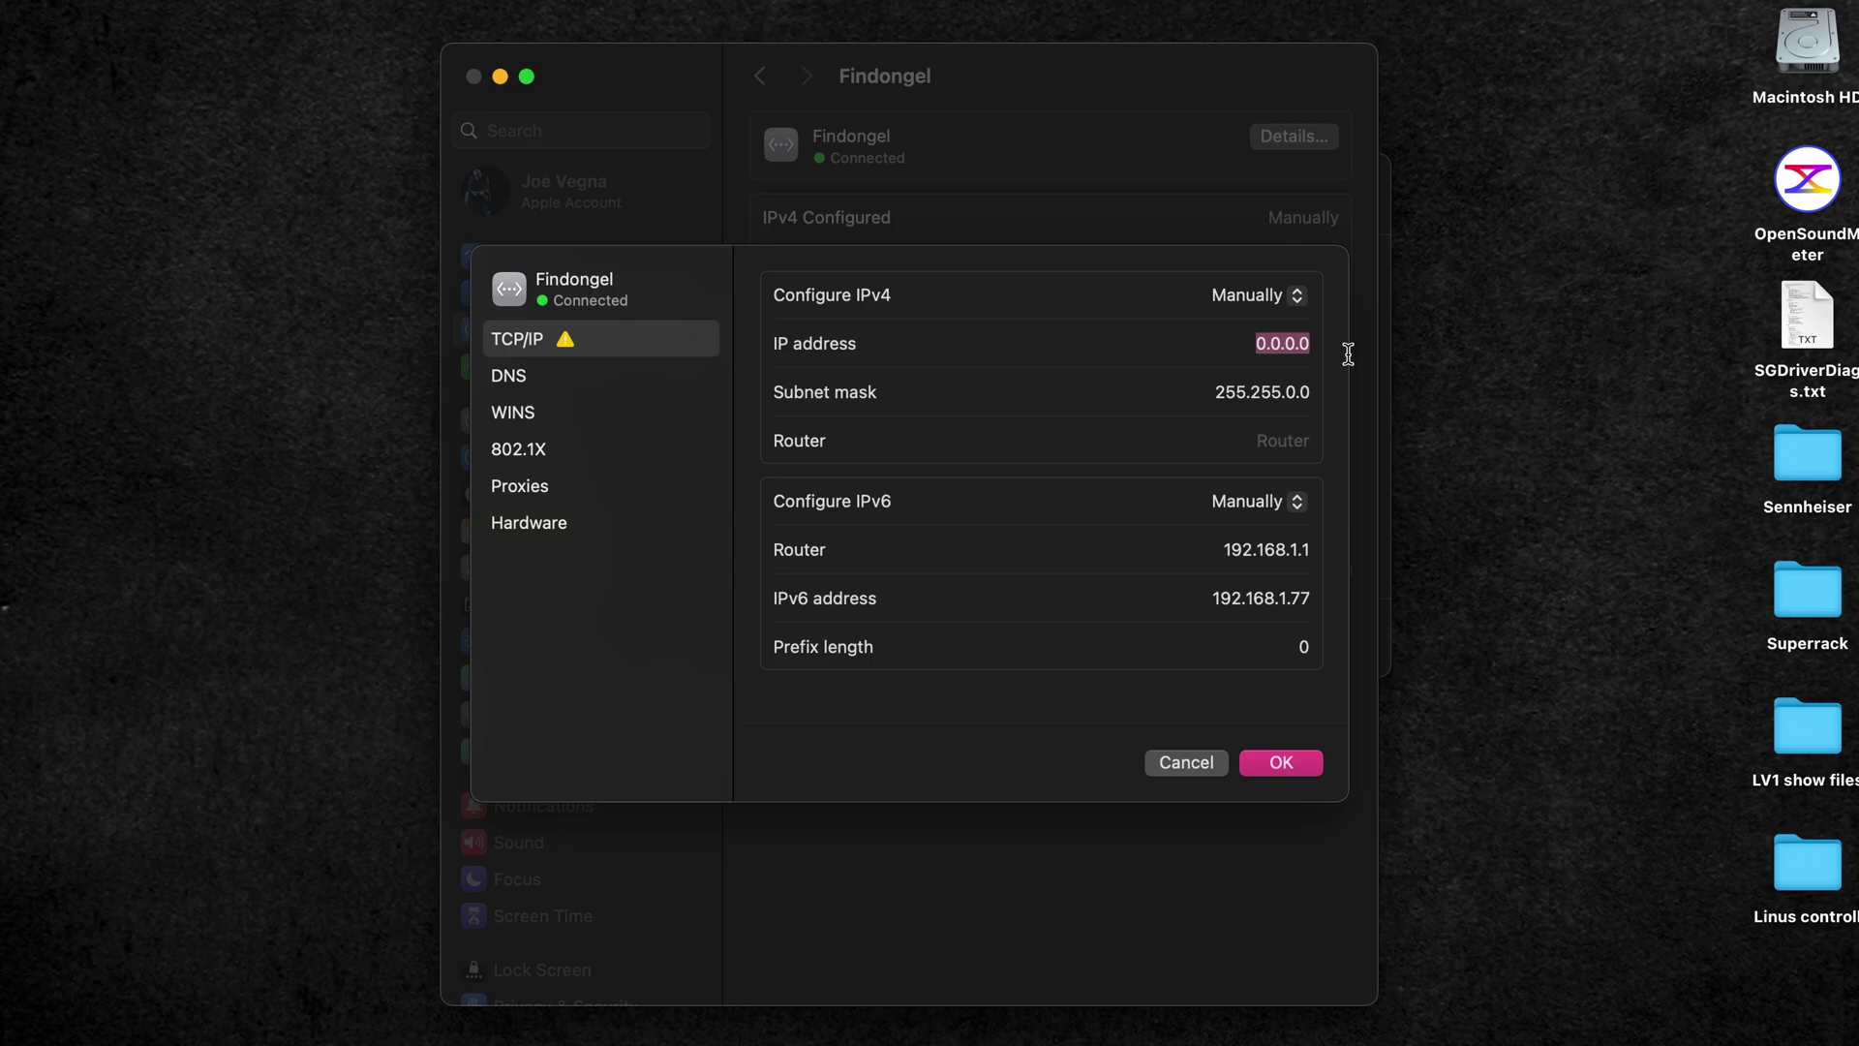
text(192.168.0.200)
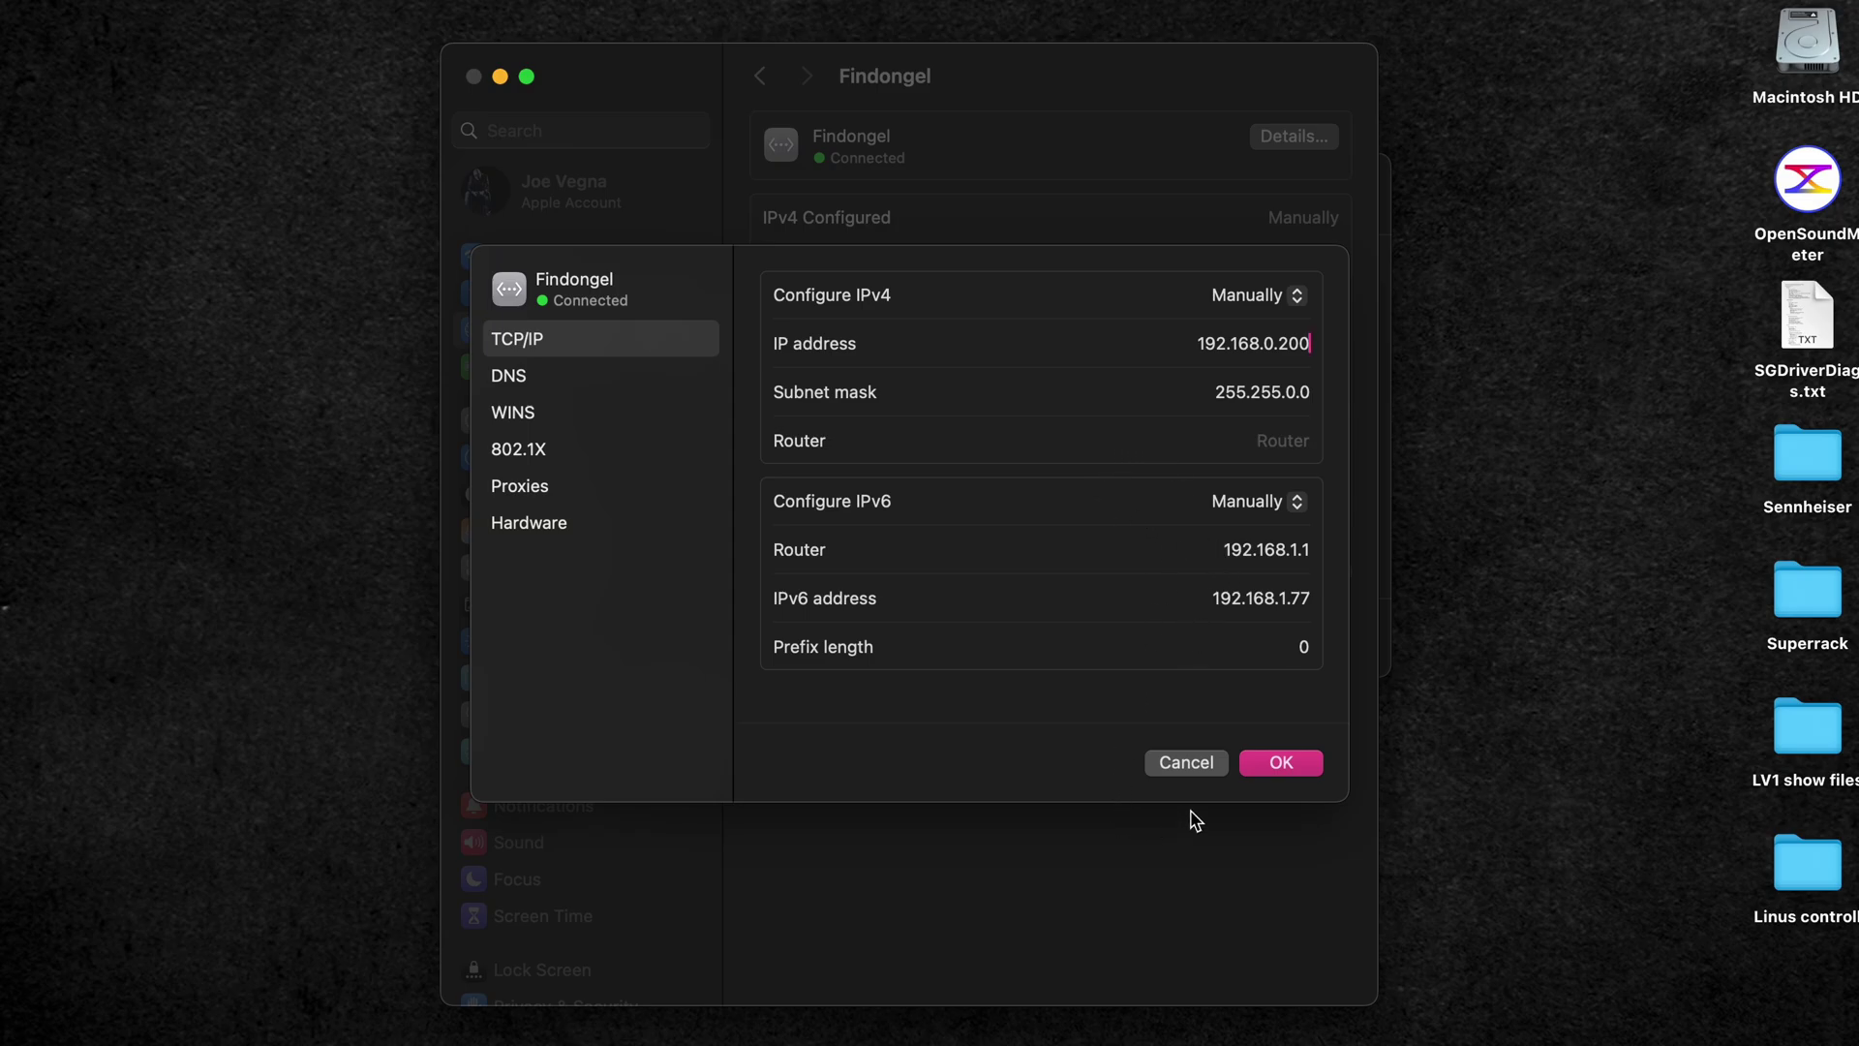
click(1276, 765)
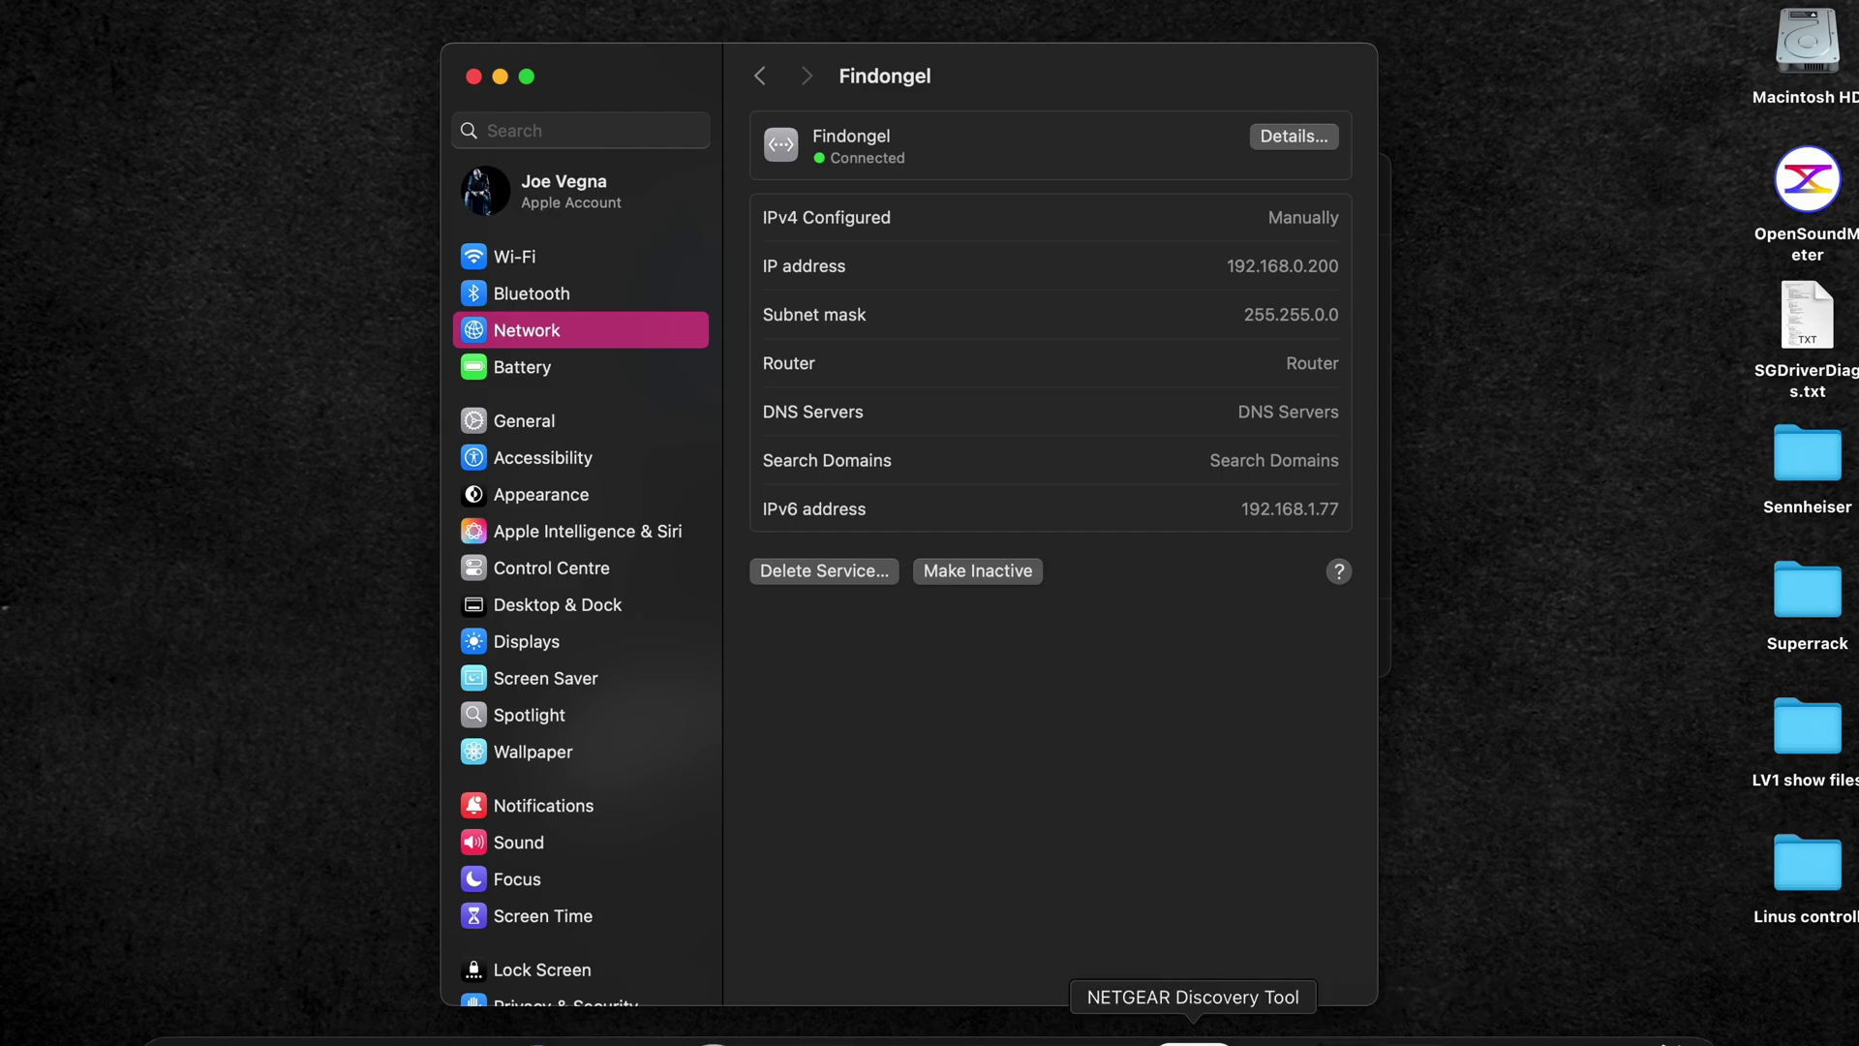
- Switch to NETGEAR Discovery Tool, search for devices on the 192.168.0.200 connection and open the MS108EUP's admin page
click(1193, 1038)
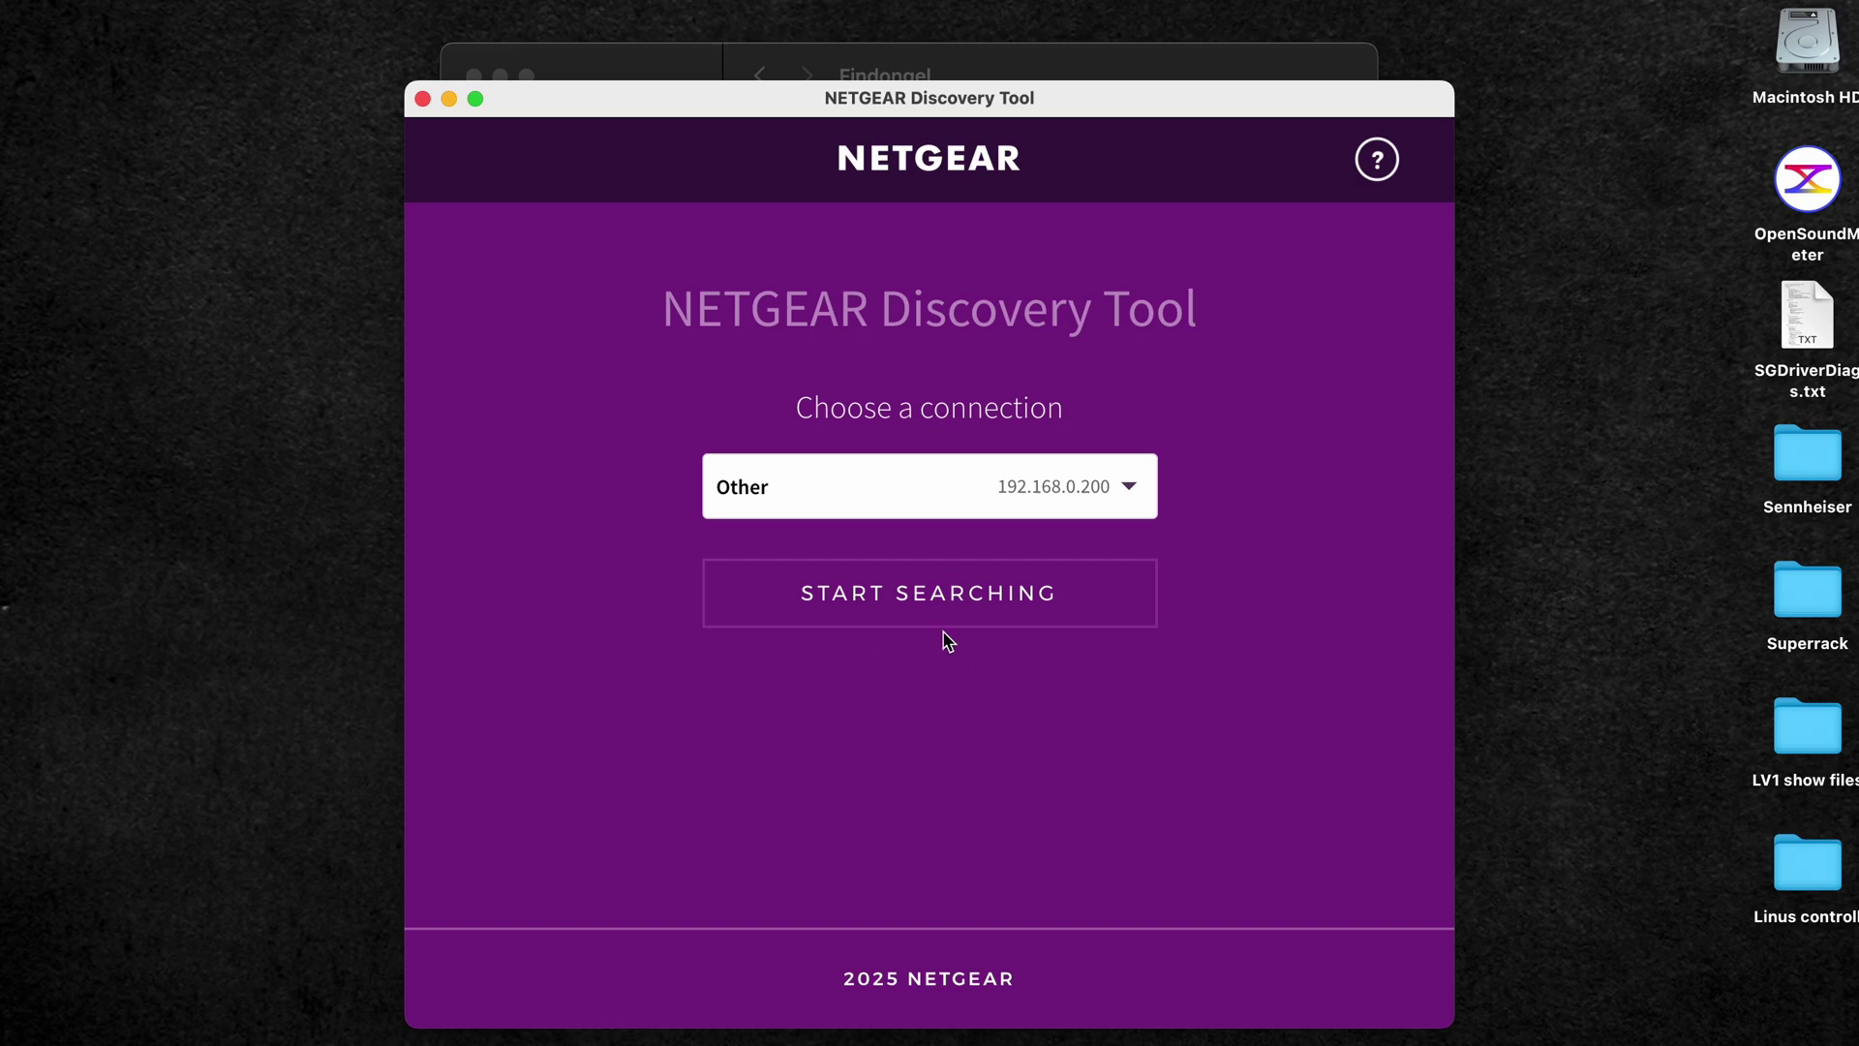
click(855, 593)
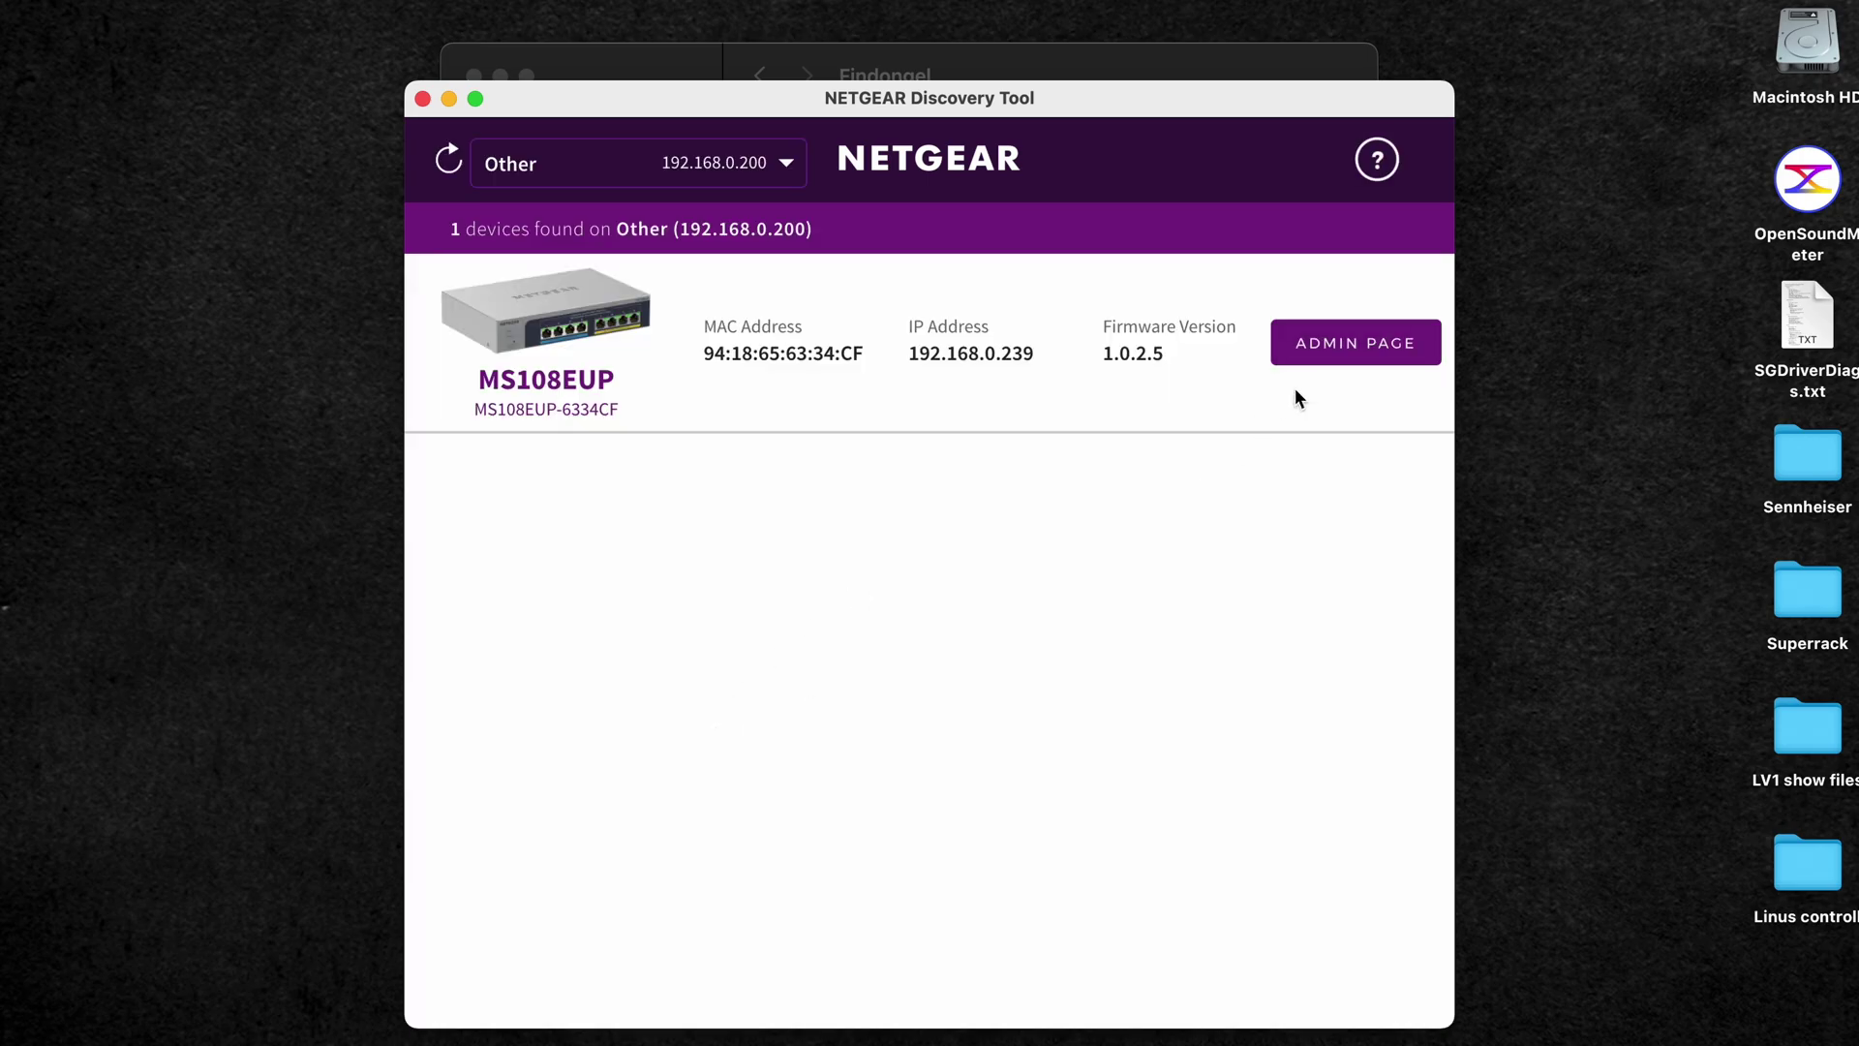
click(1318, 344)
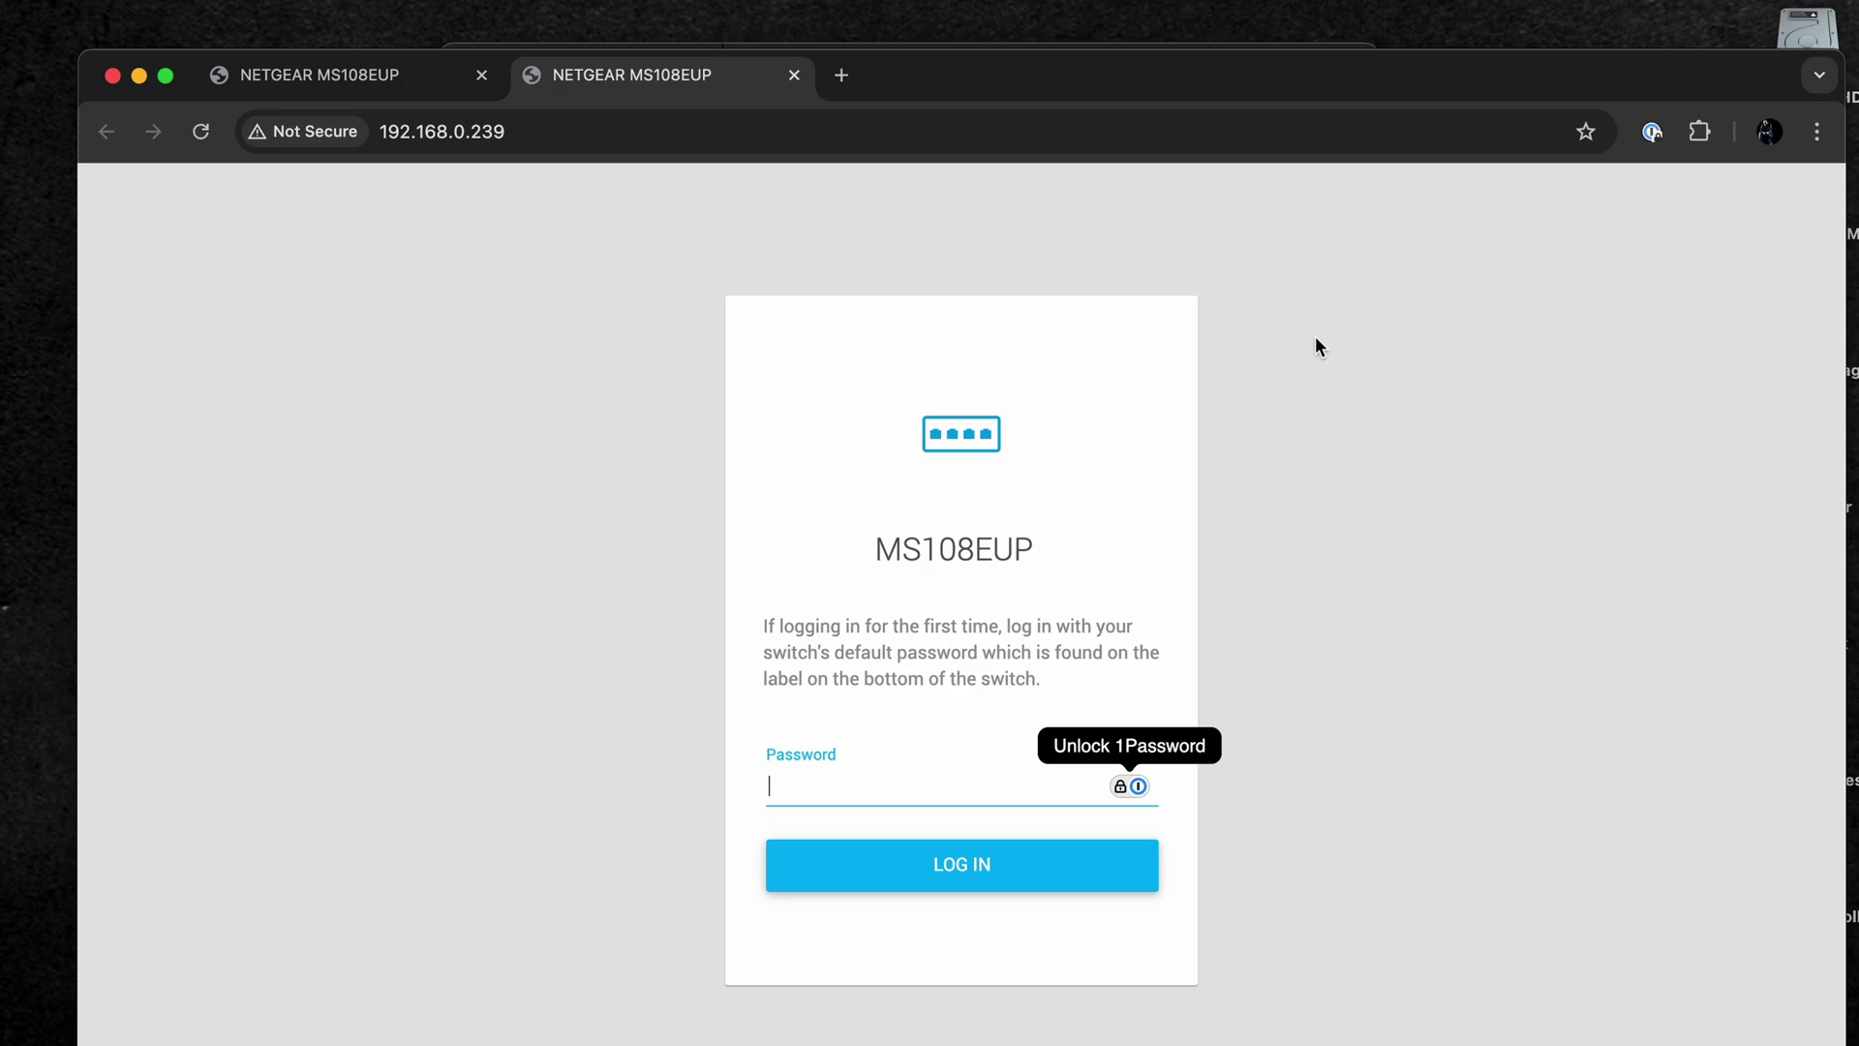
- Log in to the switch with its default password and replace it with a new admin password, entered and confirmed
text(••••••••)
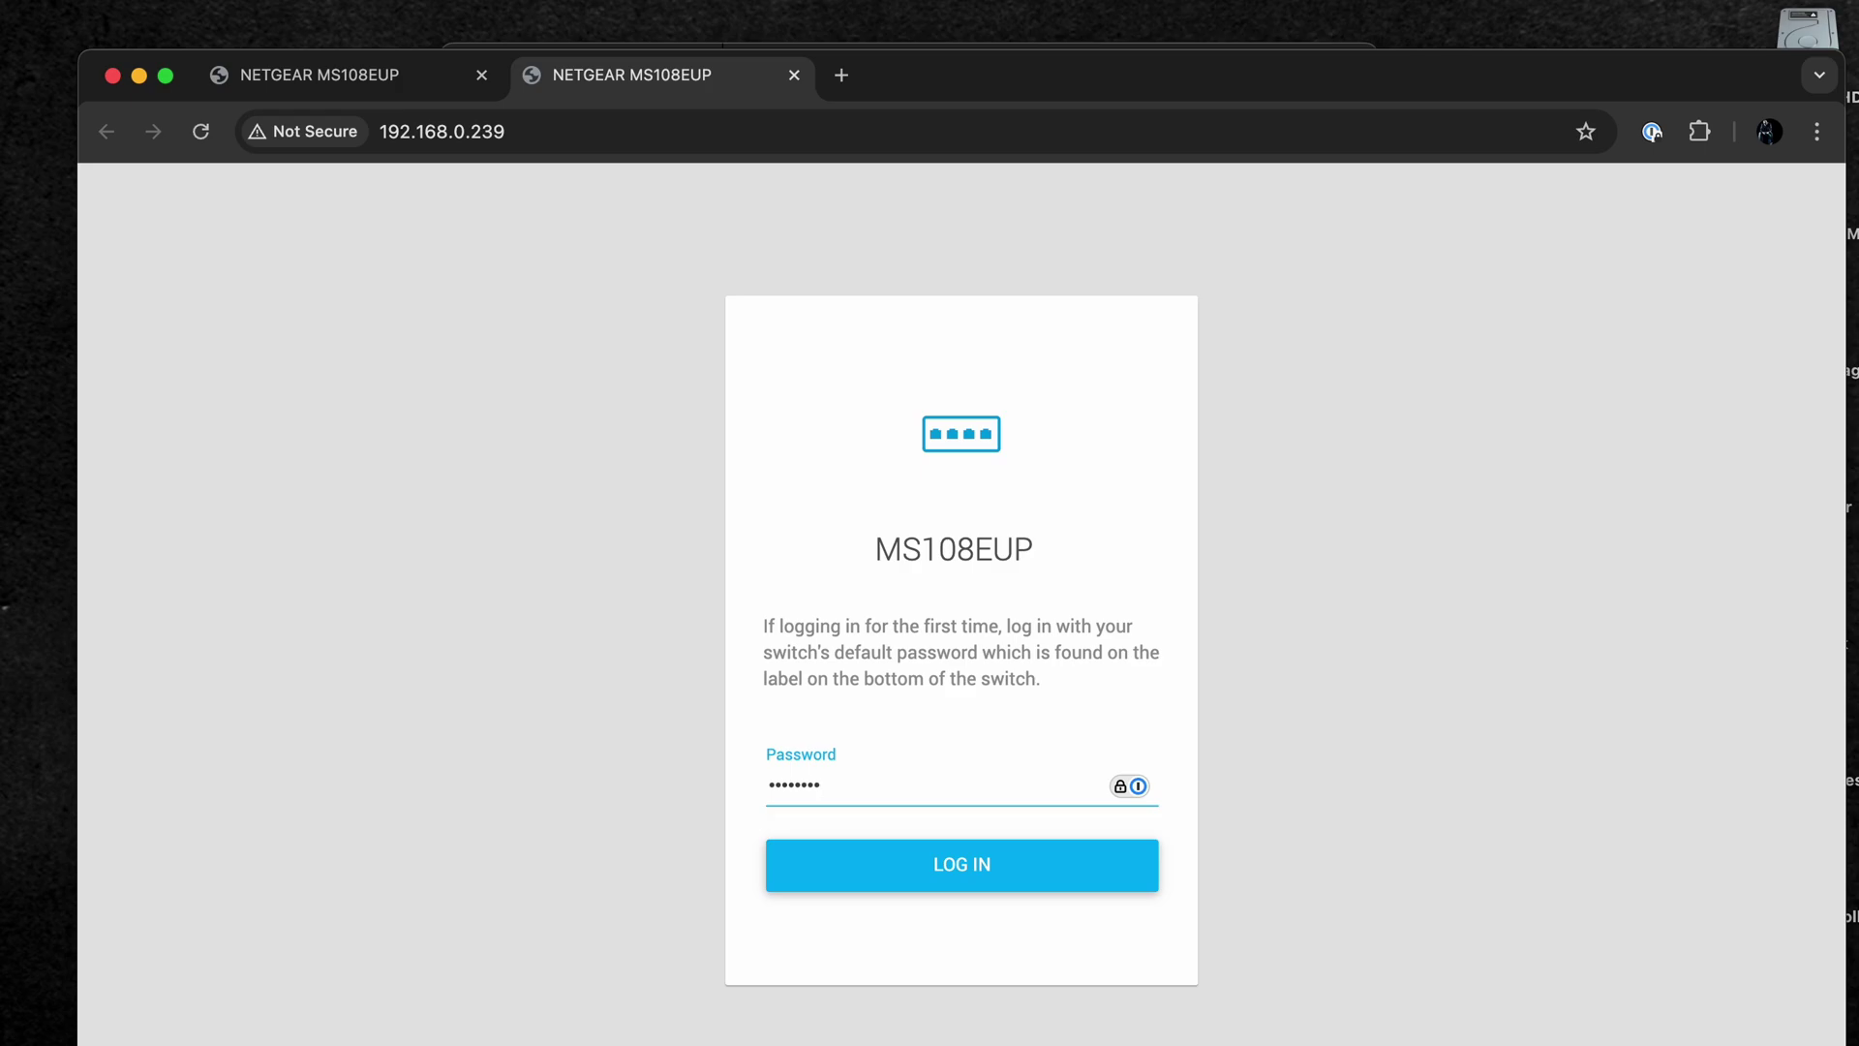
key(Return)
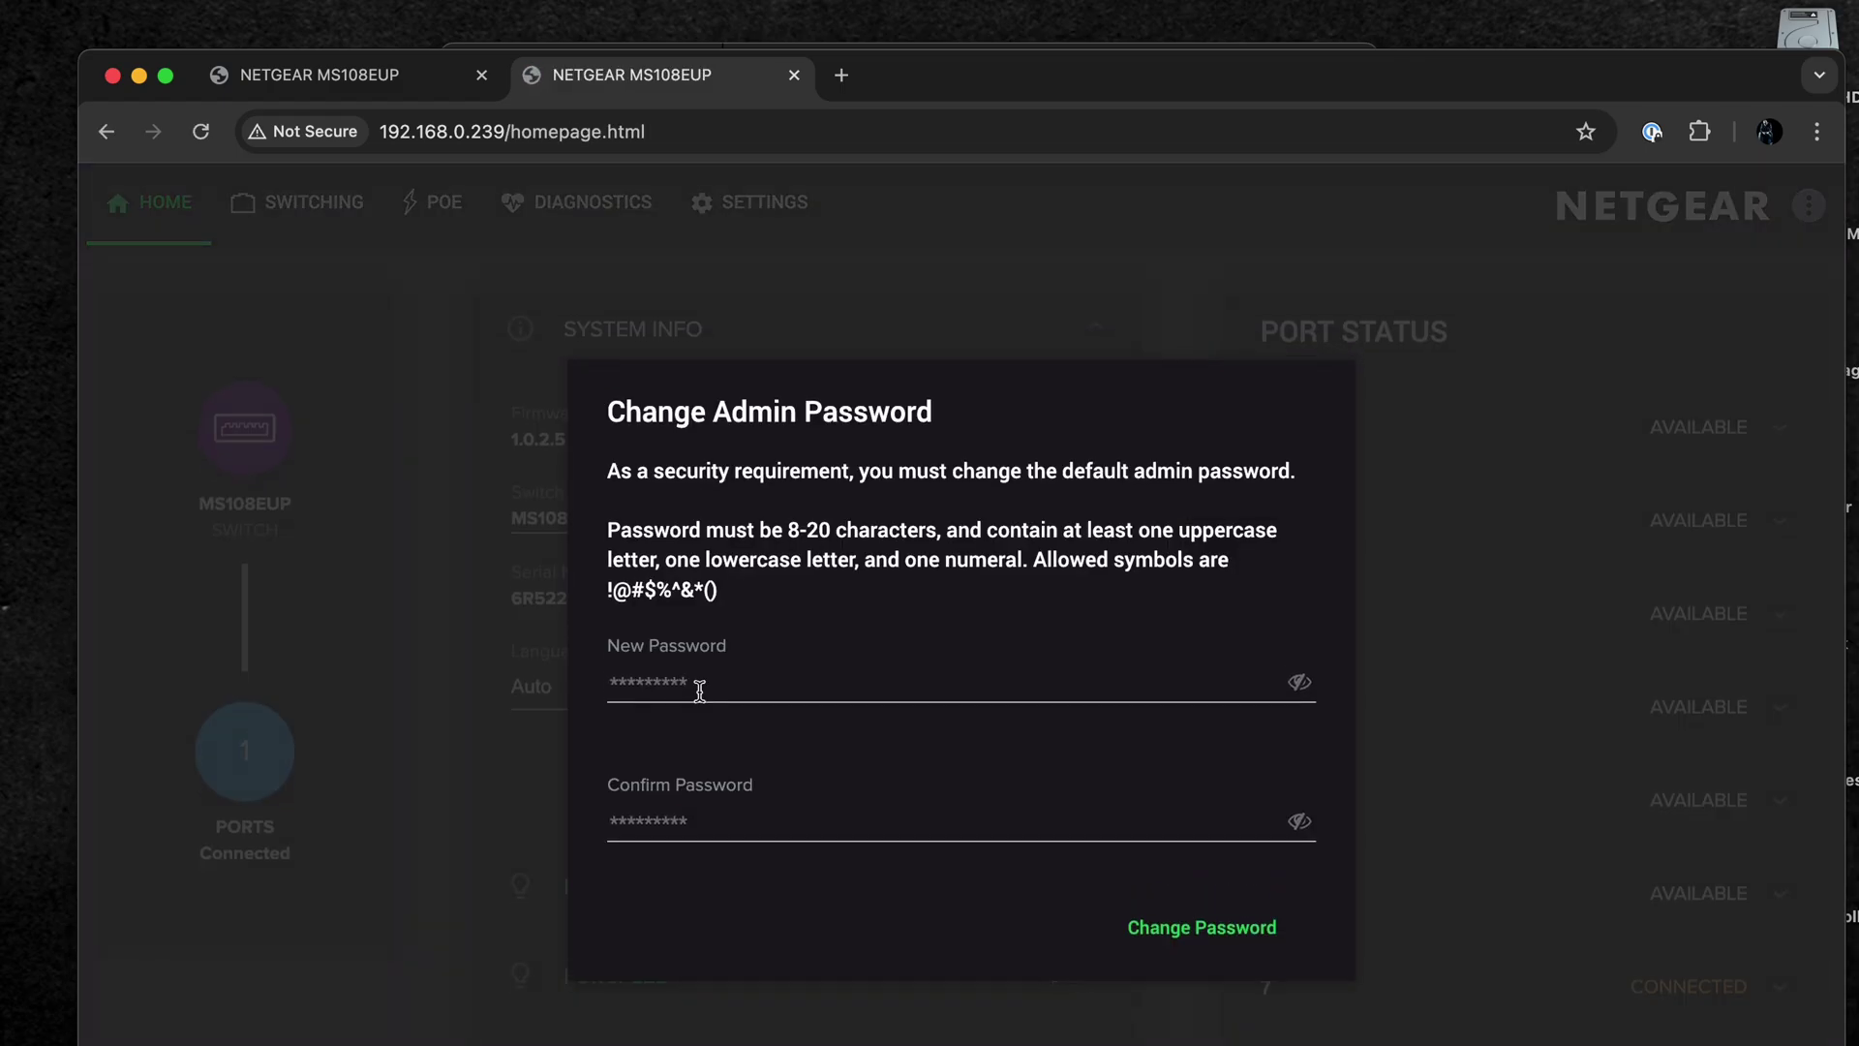
click(721, 684)
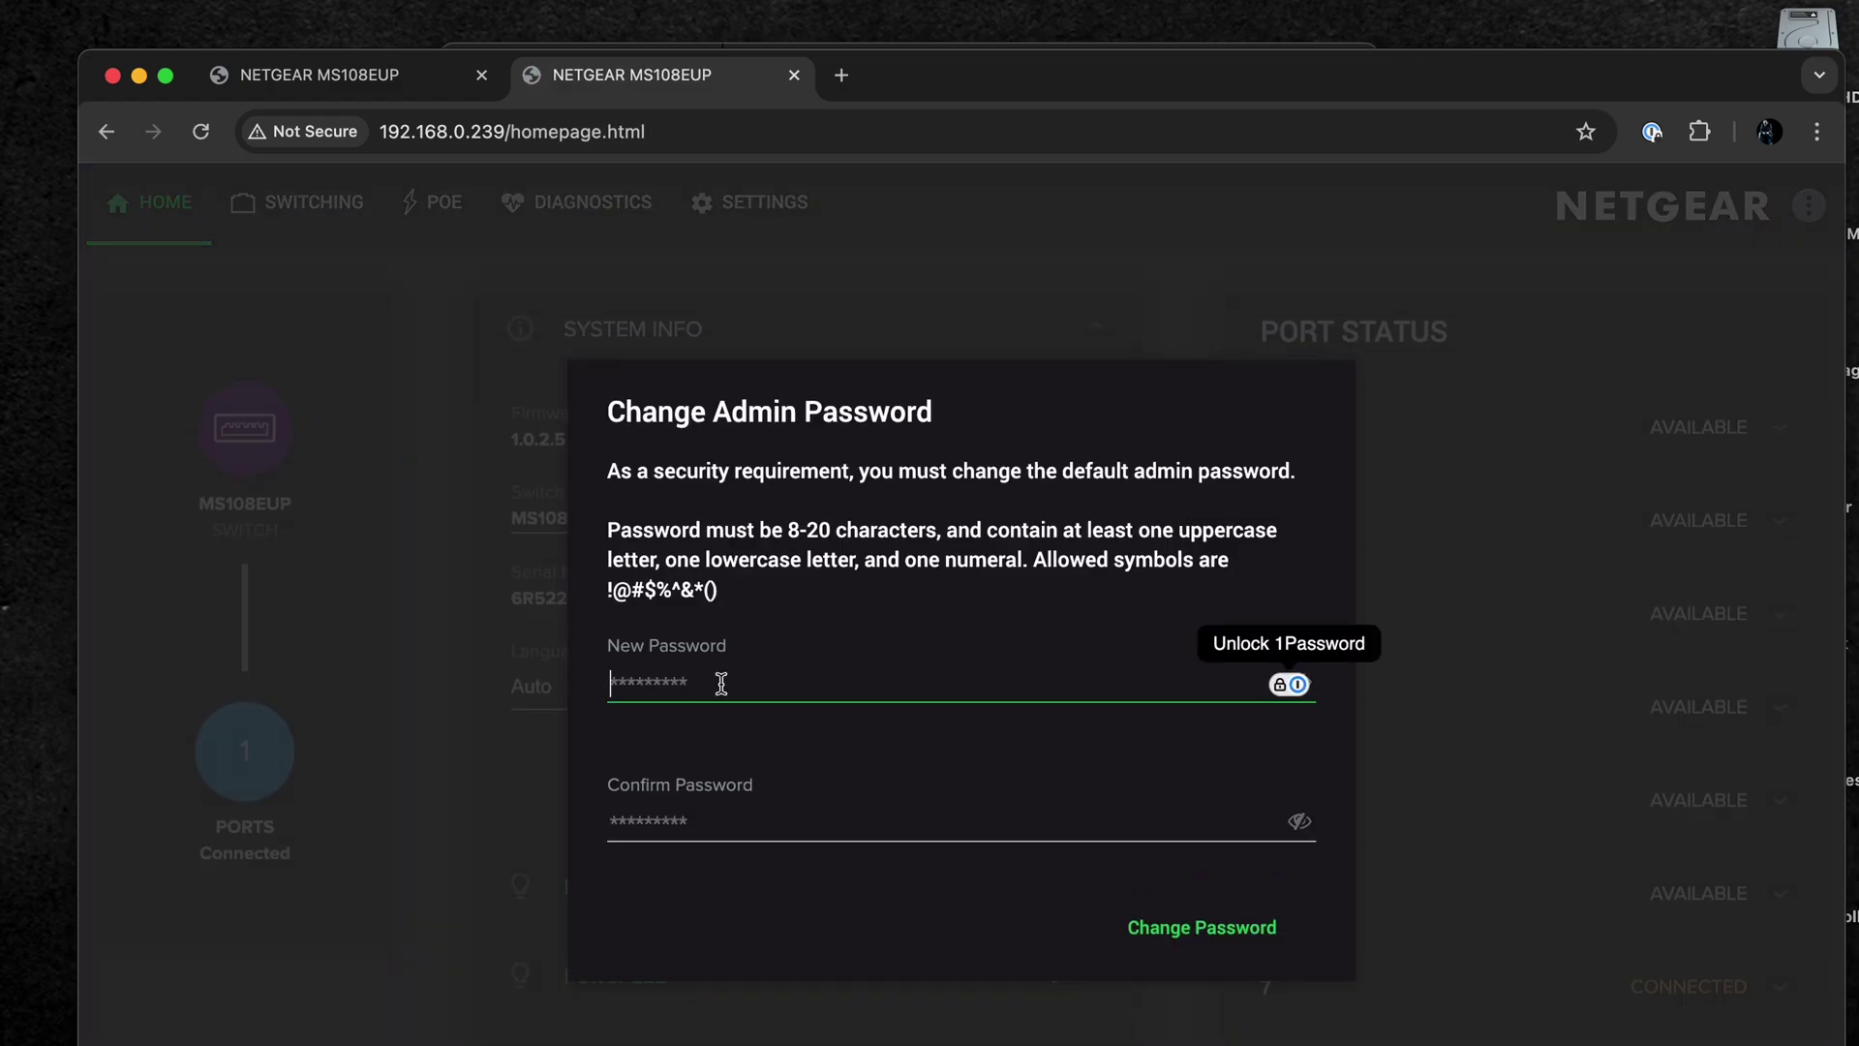
text(aaa)
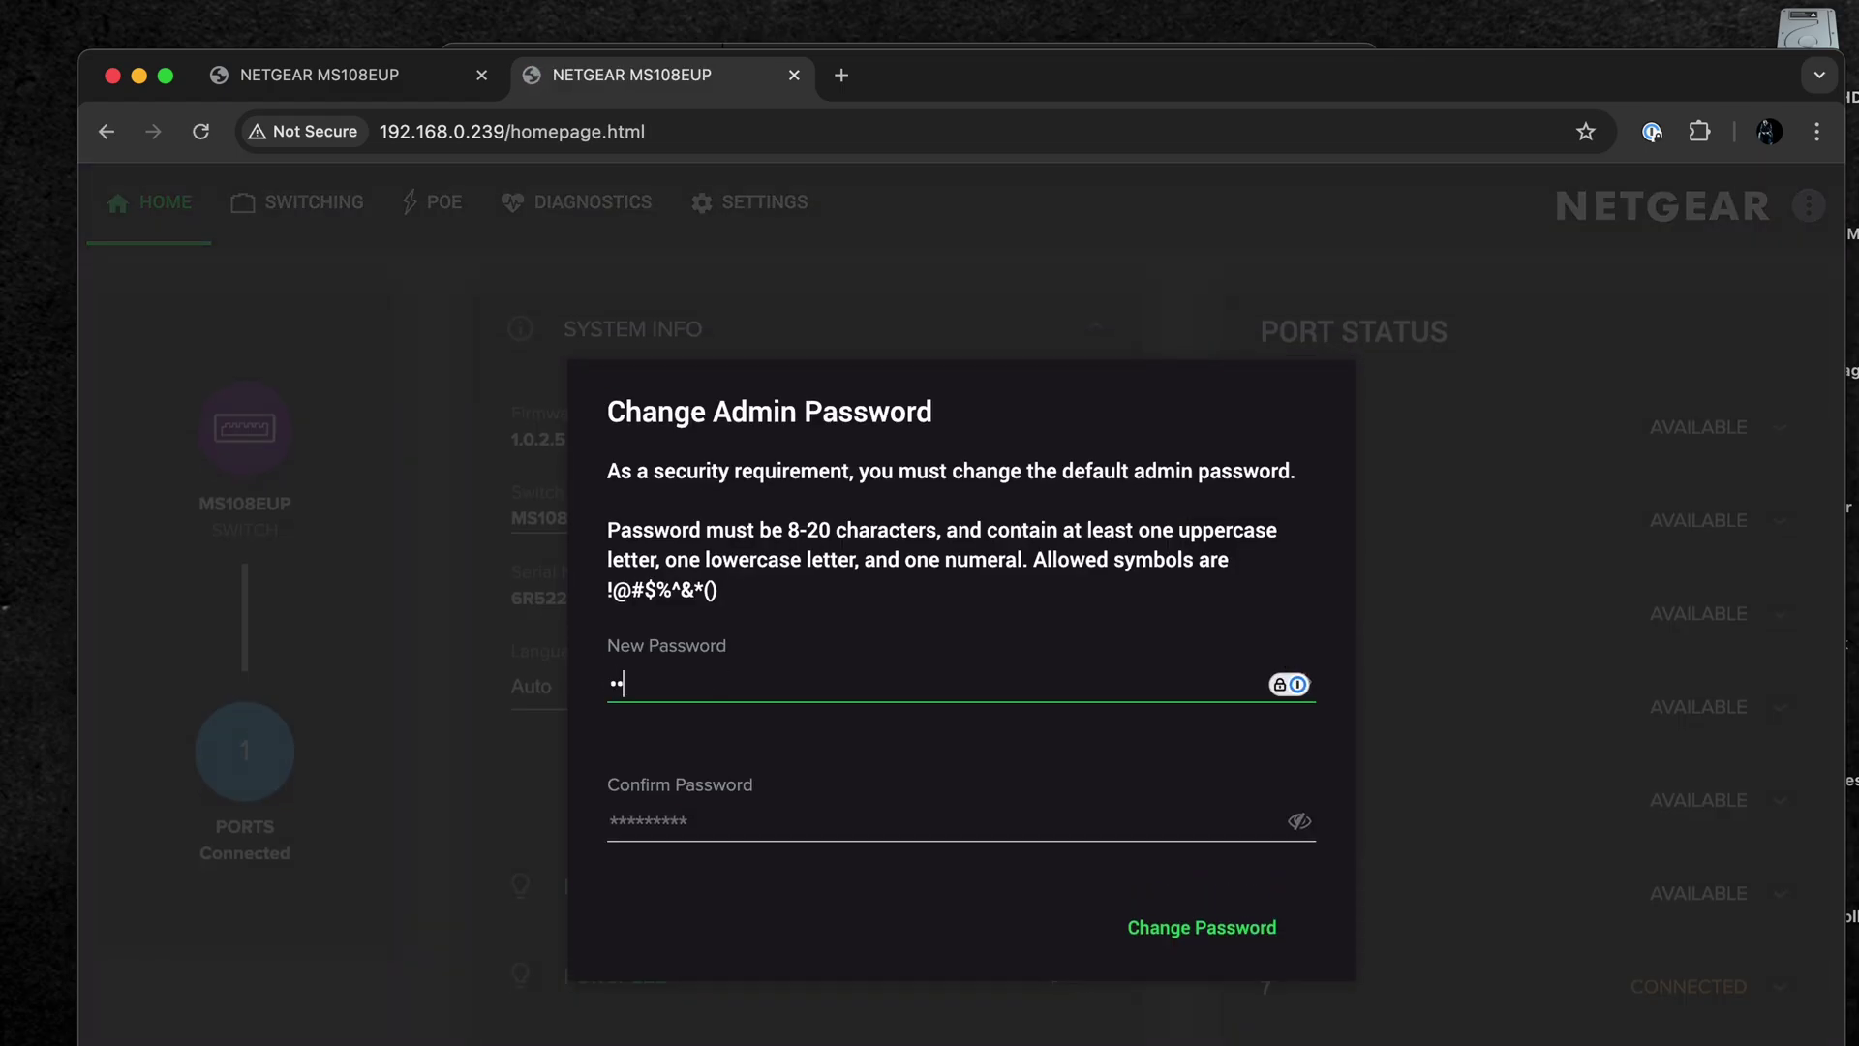
text(aaaaaaa)
key(Tab)
text(aaa)
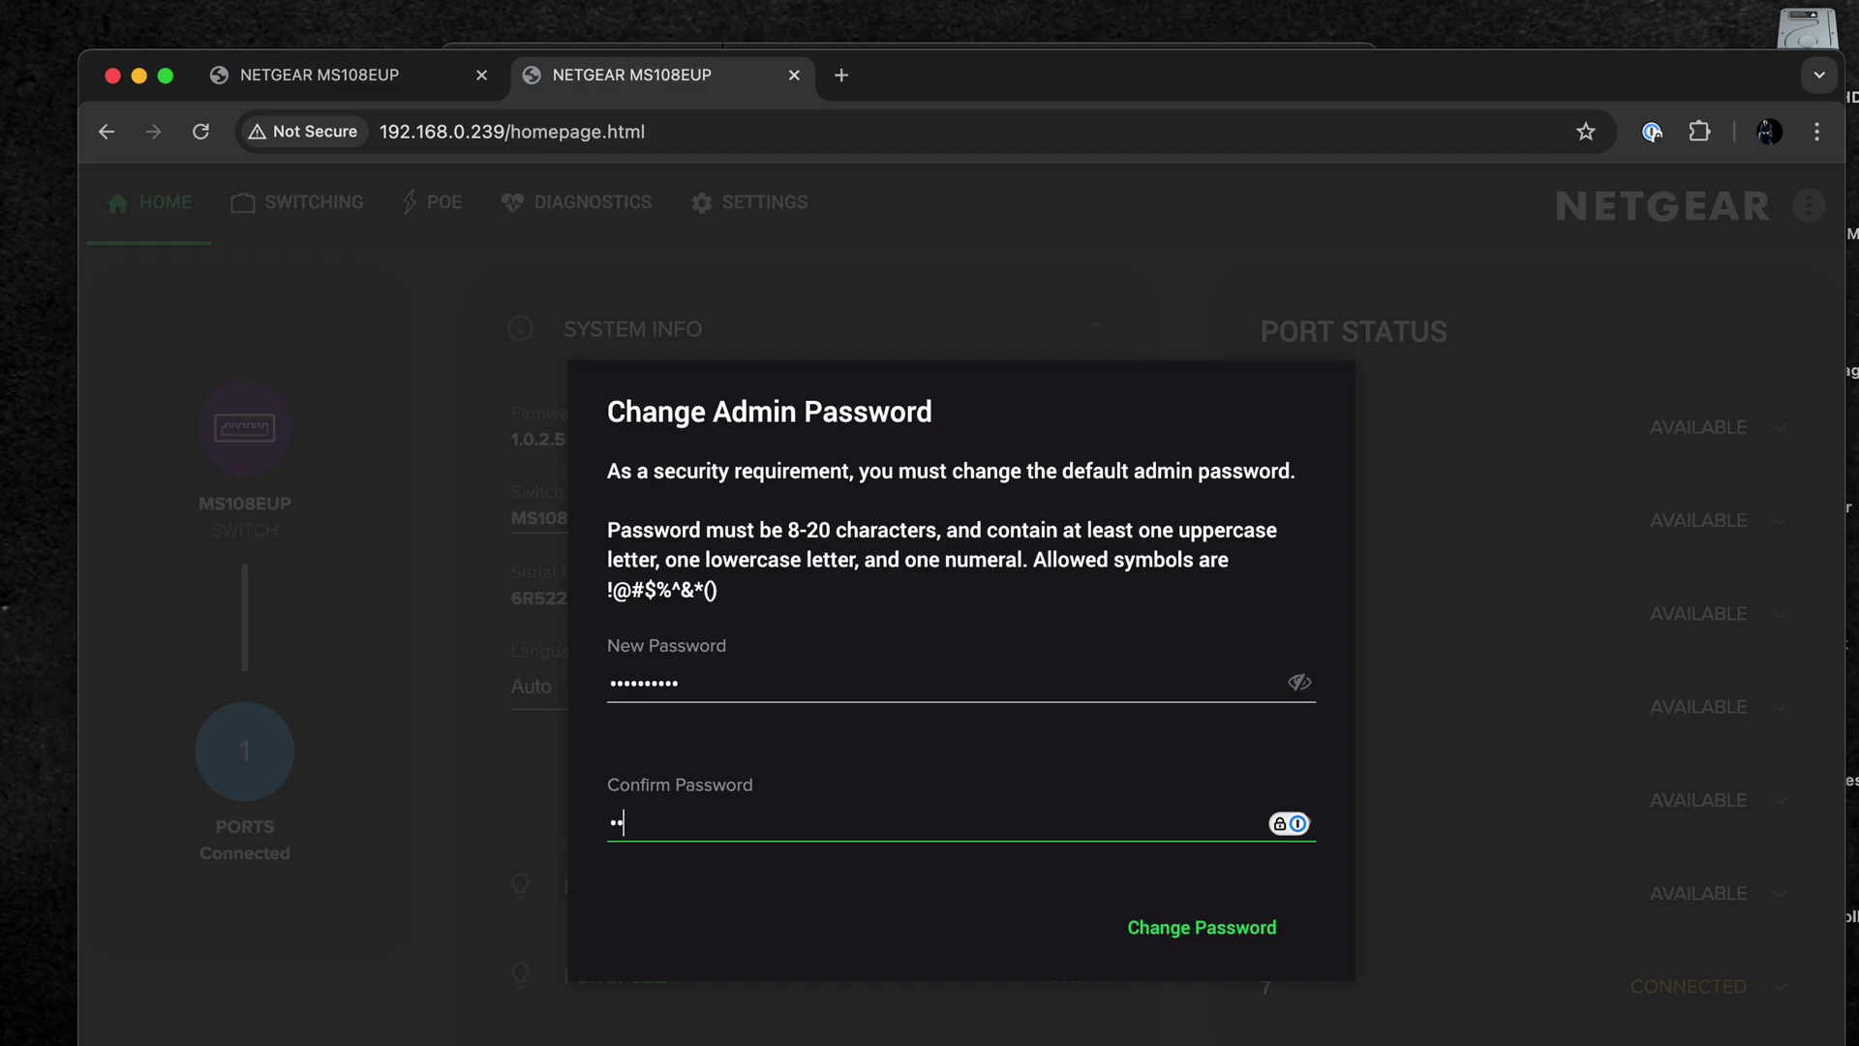
text(aaaaaaa)
click(1216, 929)
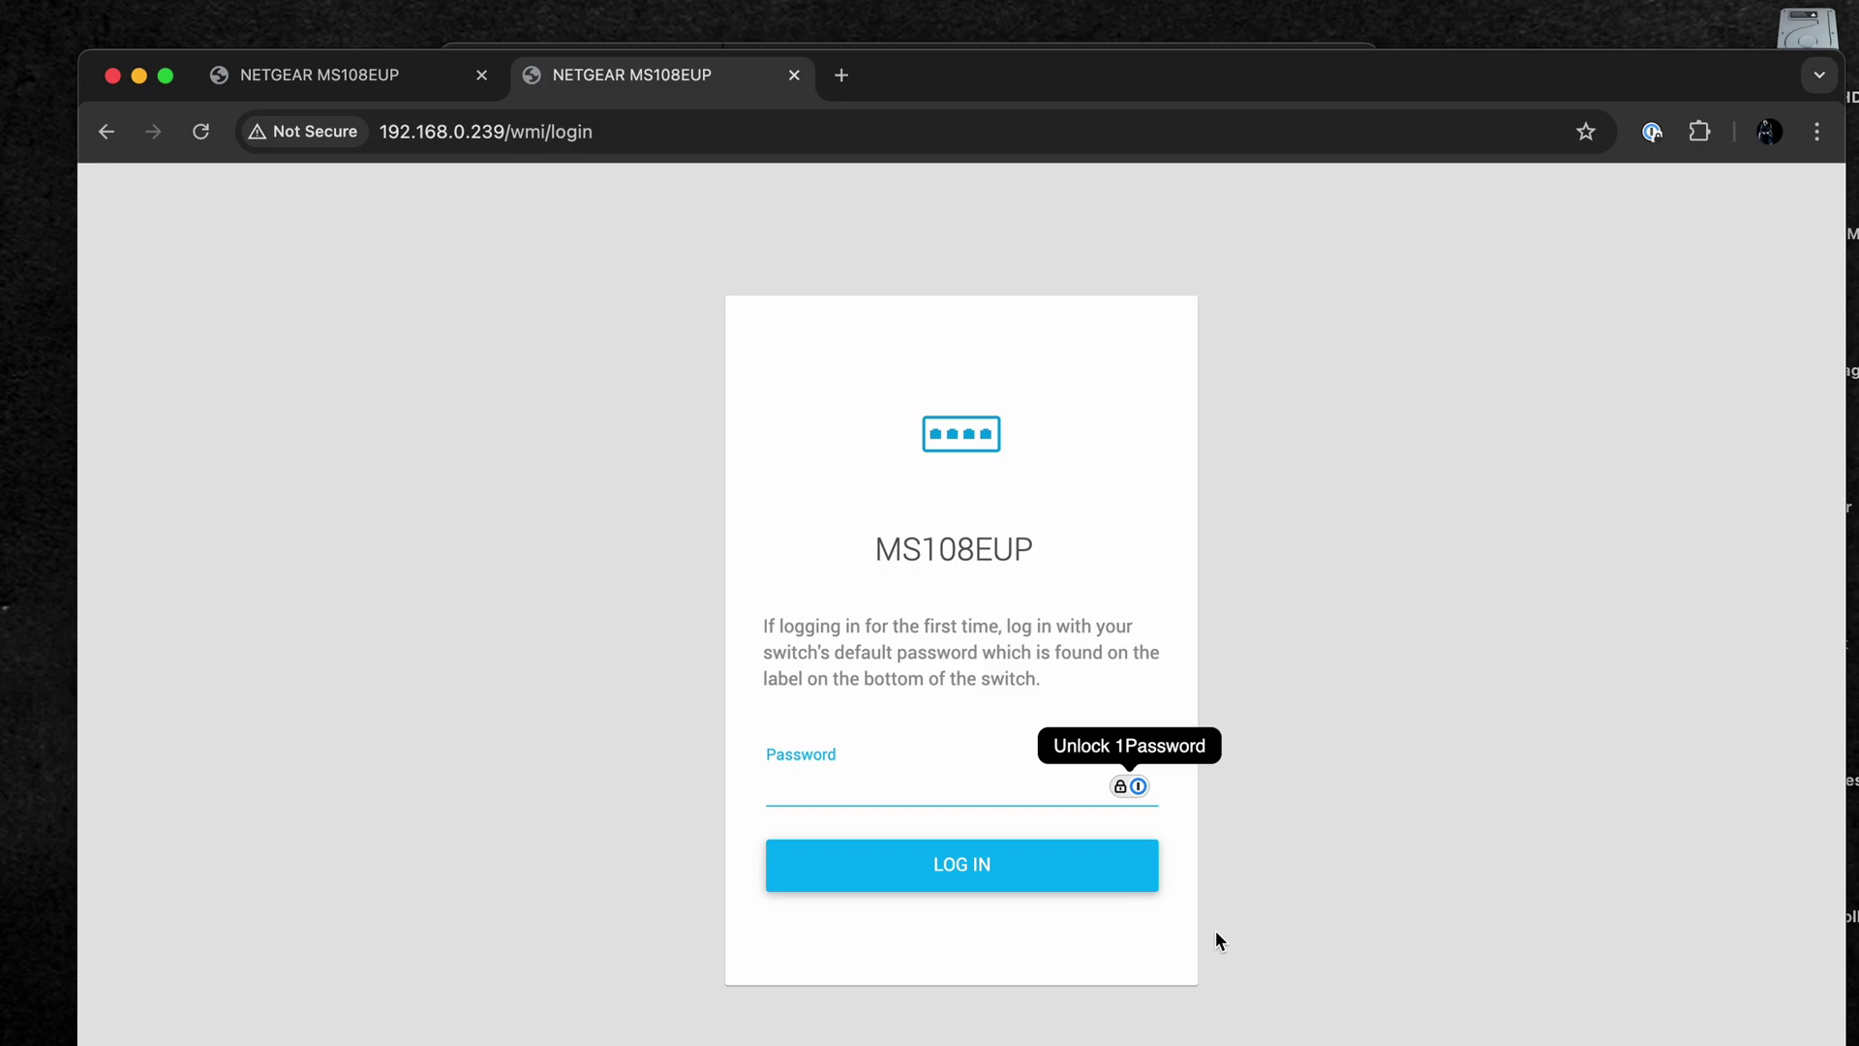
- Log back in to the MS108EUP by entering the new admin password
text(aaa)
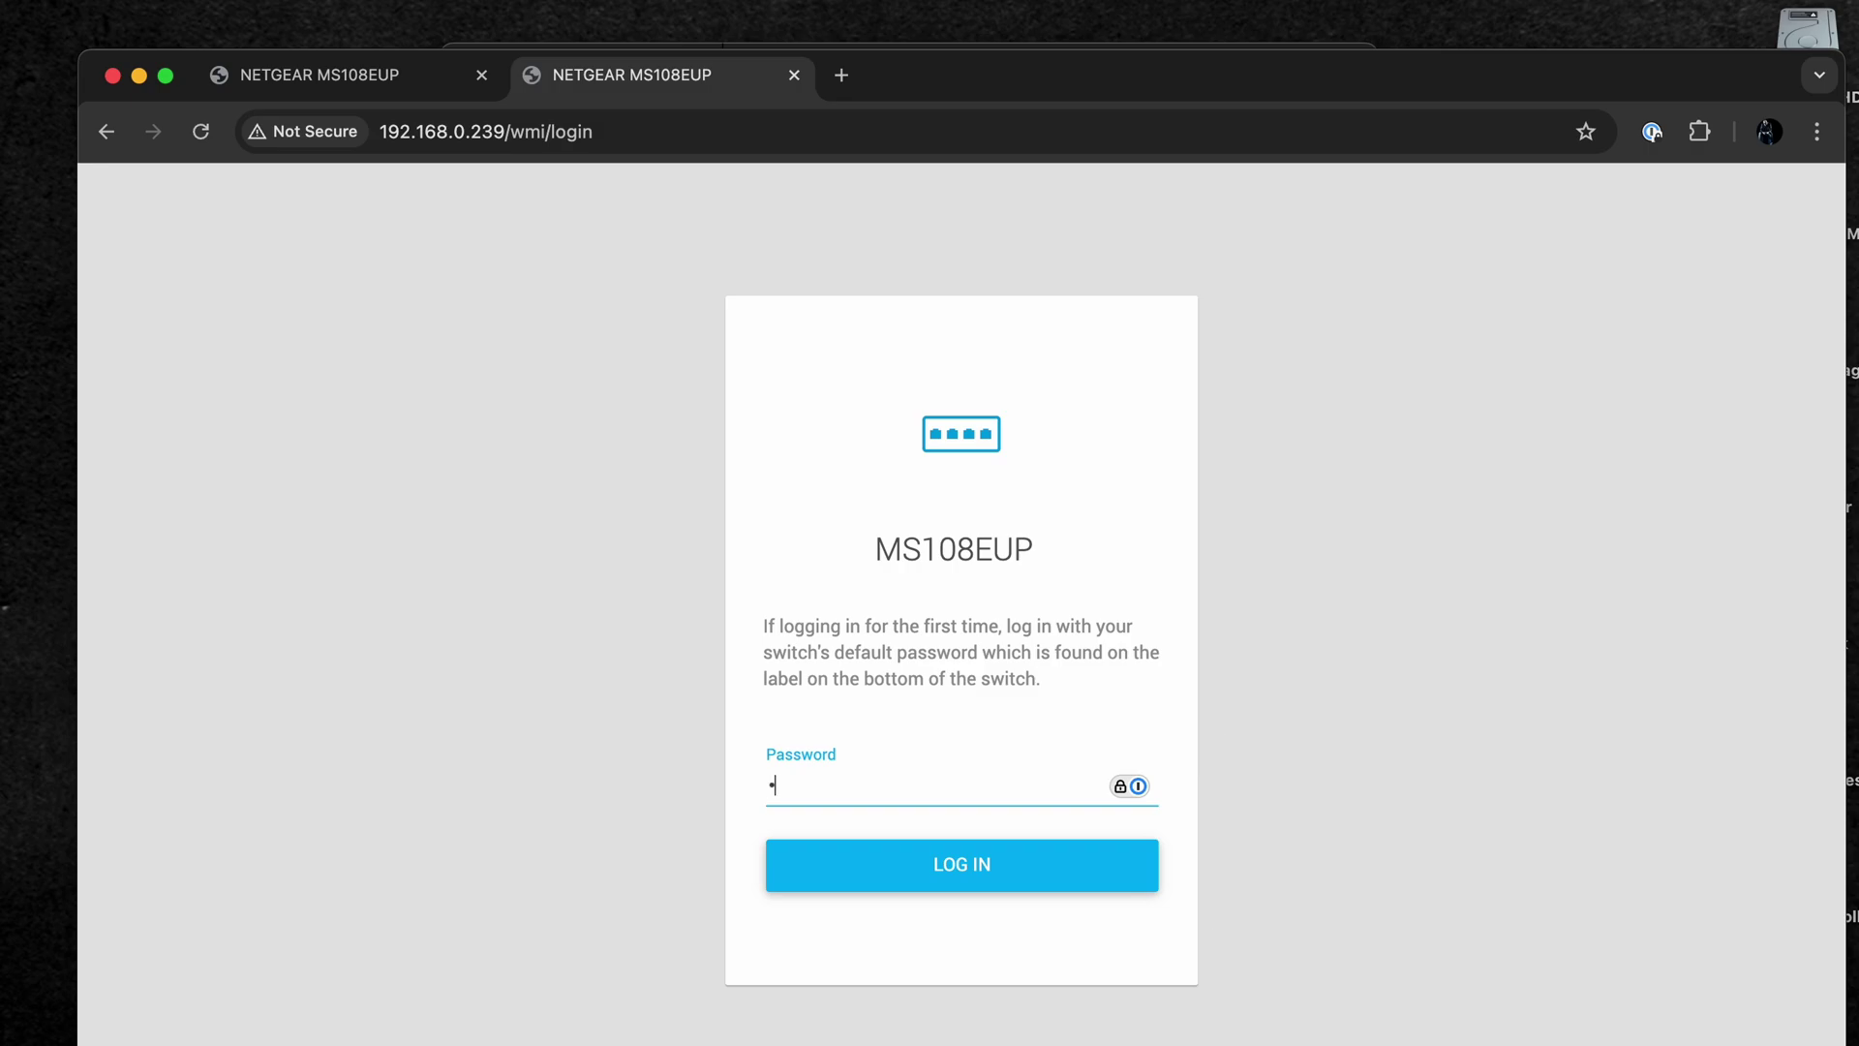
key(BackSpace)
key(BackSpace)
key(BackSpace)
text(aaaaaaaaa)
key(Return)
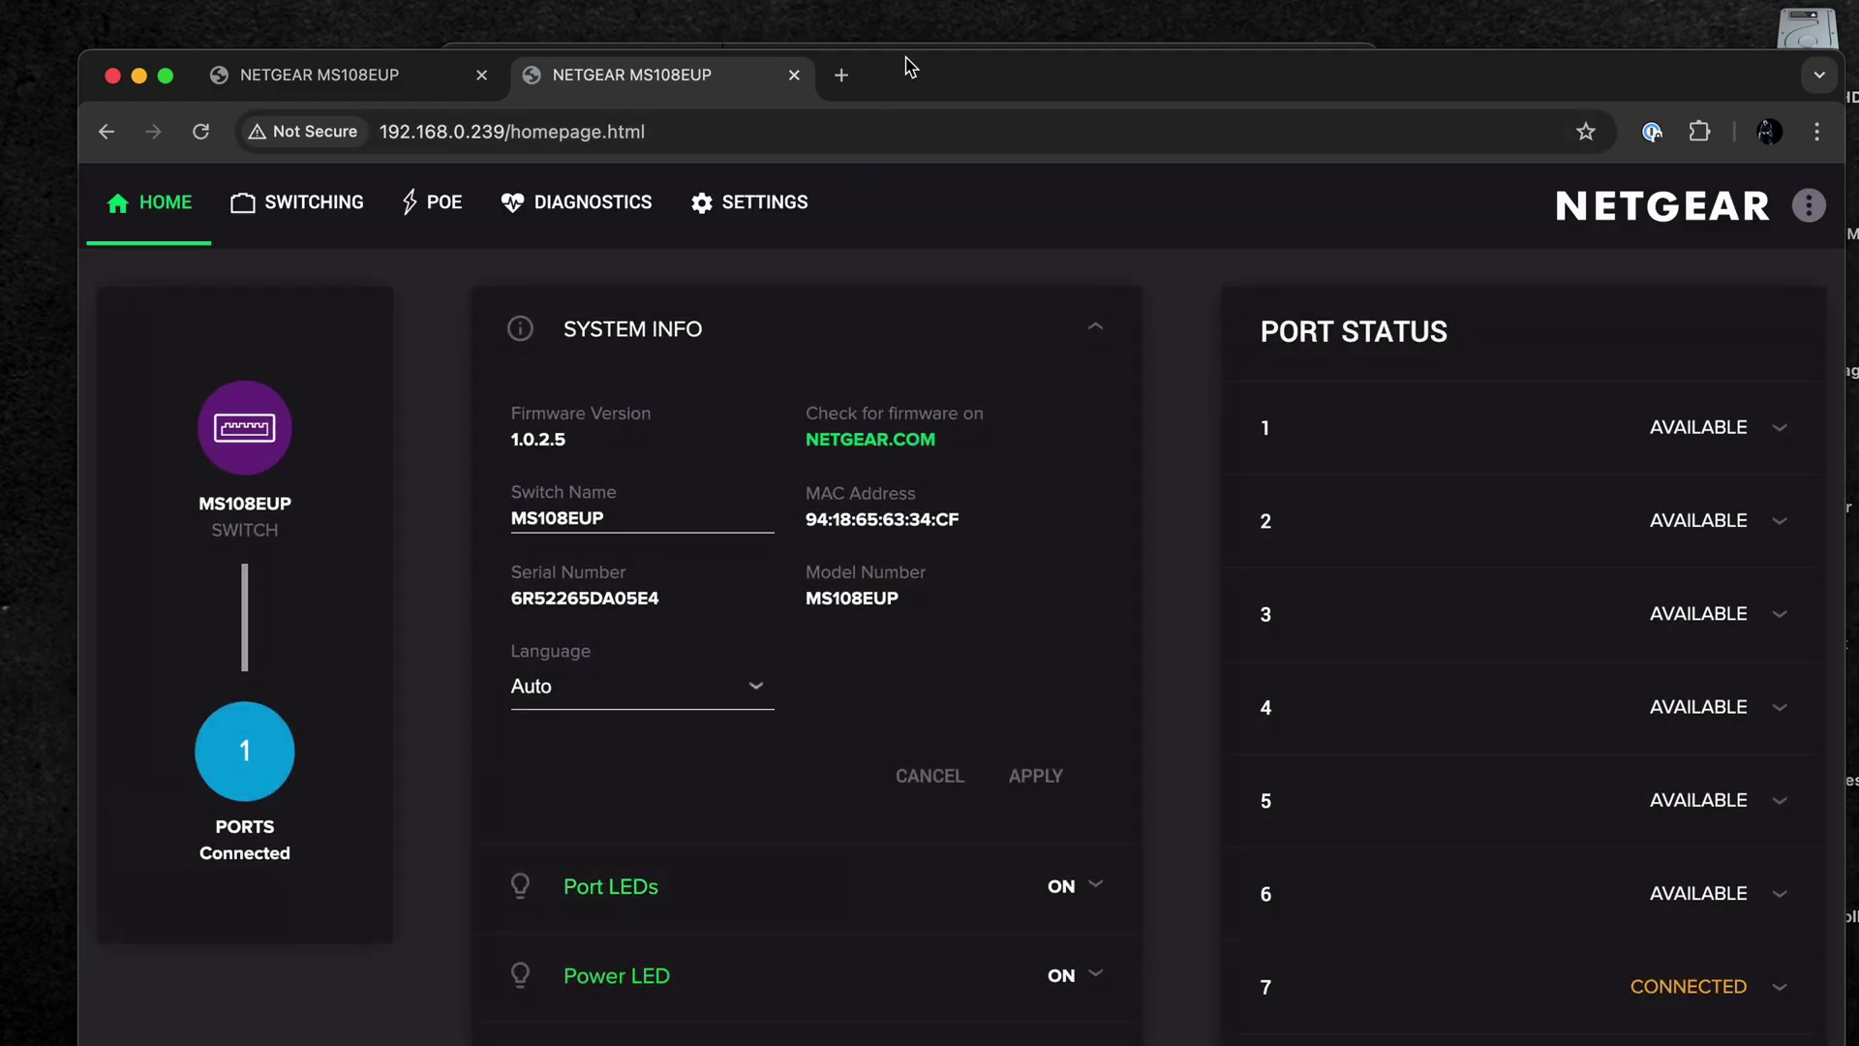
- Enlarge the browser window and view the switch's firmware version and update settings
drag(905, 68, 875, 27)
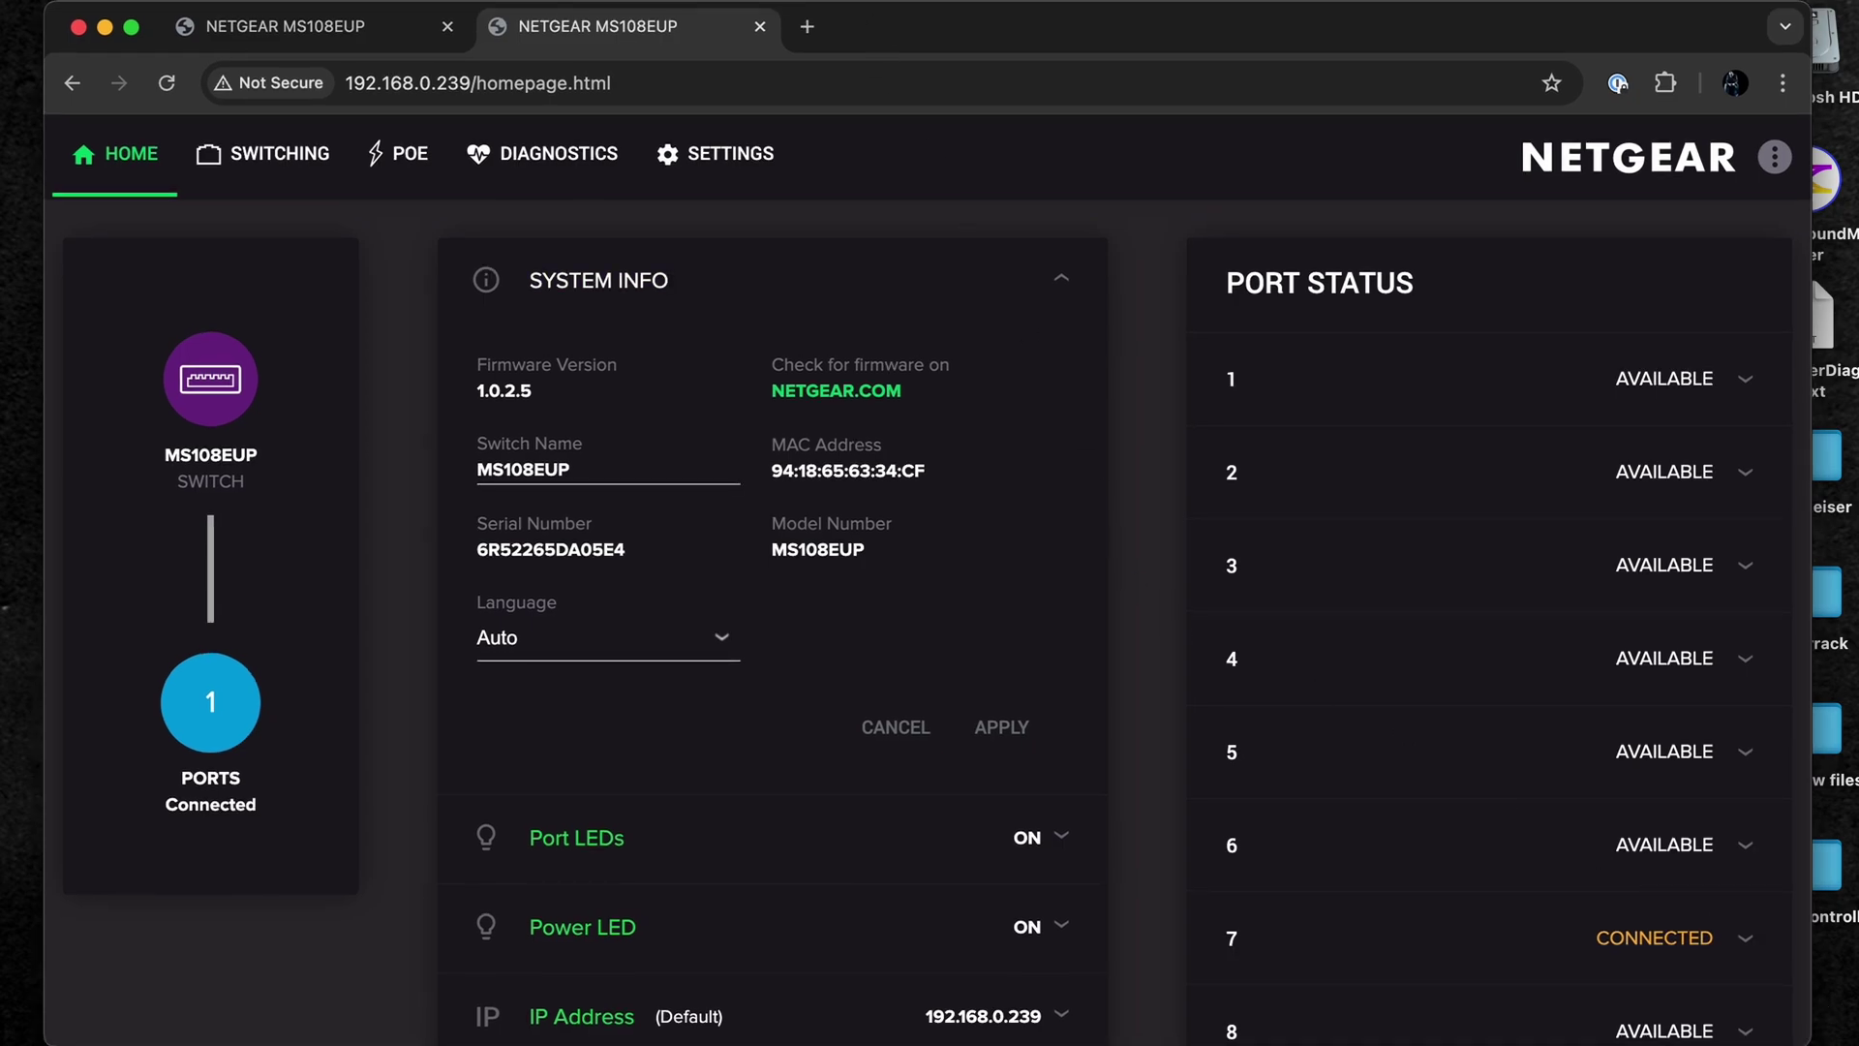
key(ctrl+alt+Return)
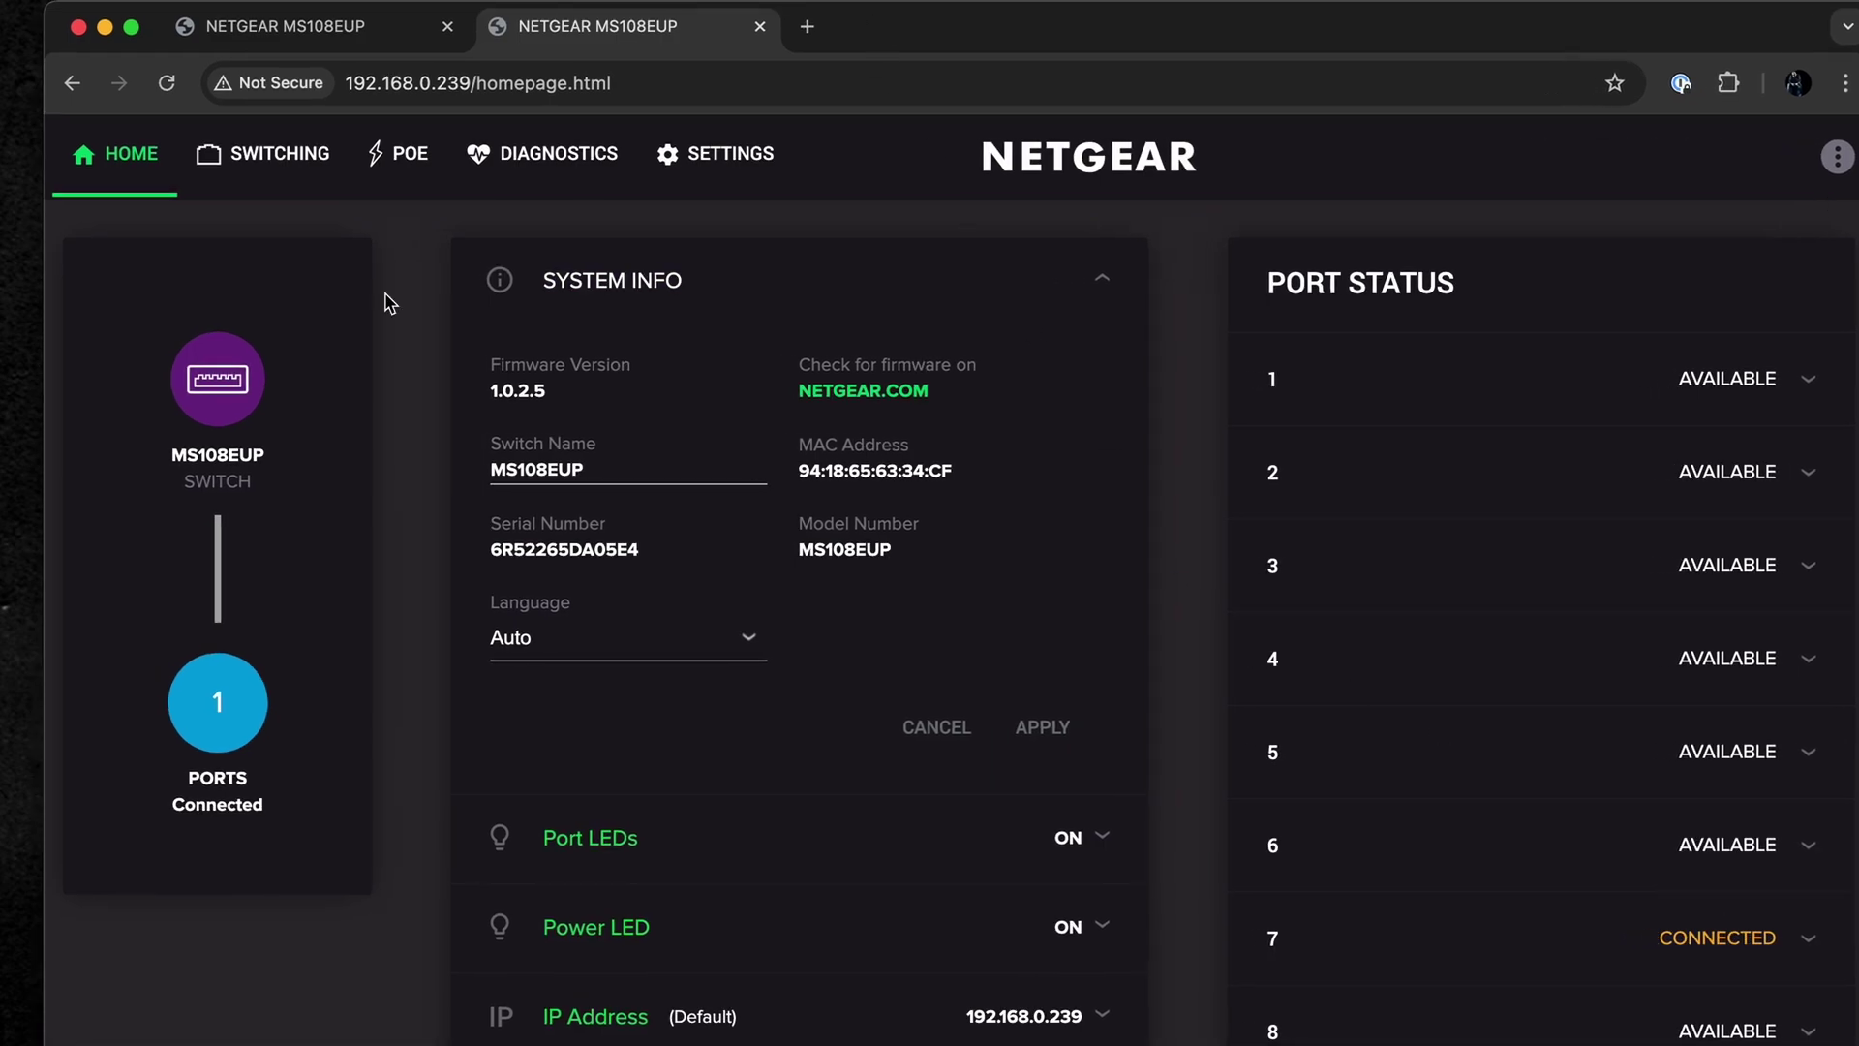
click(739, 169)
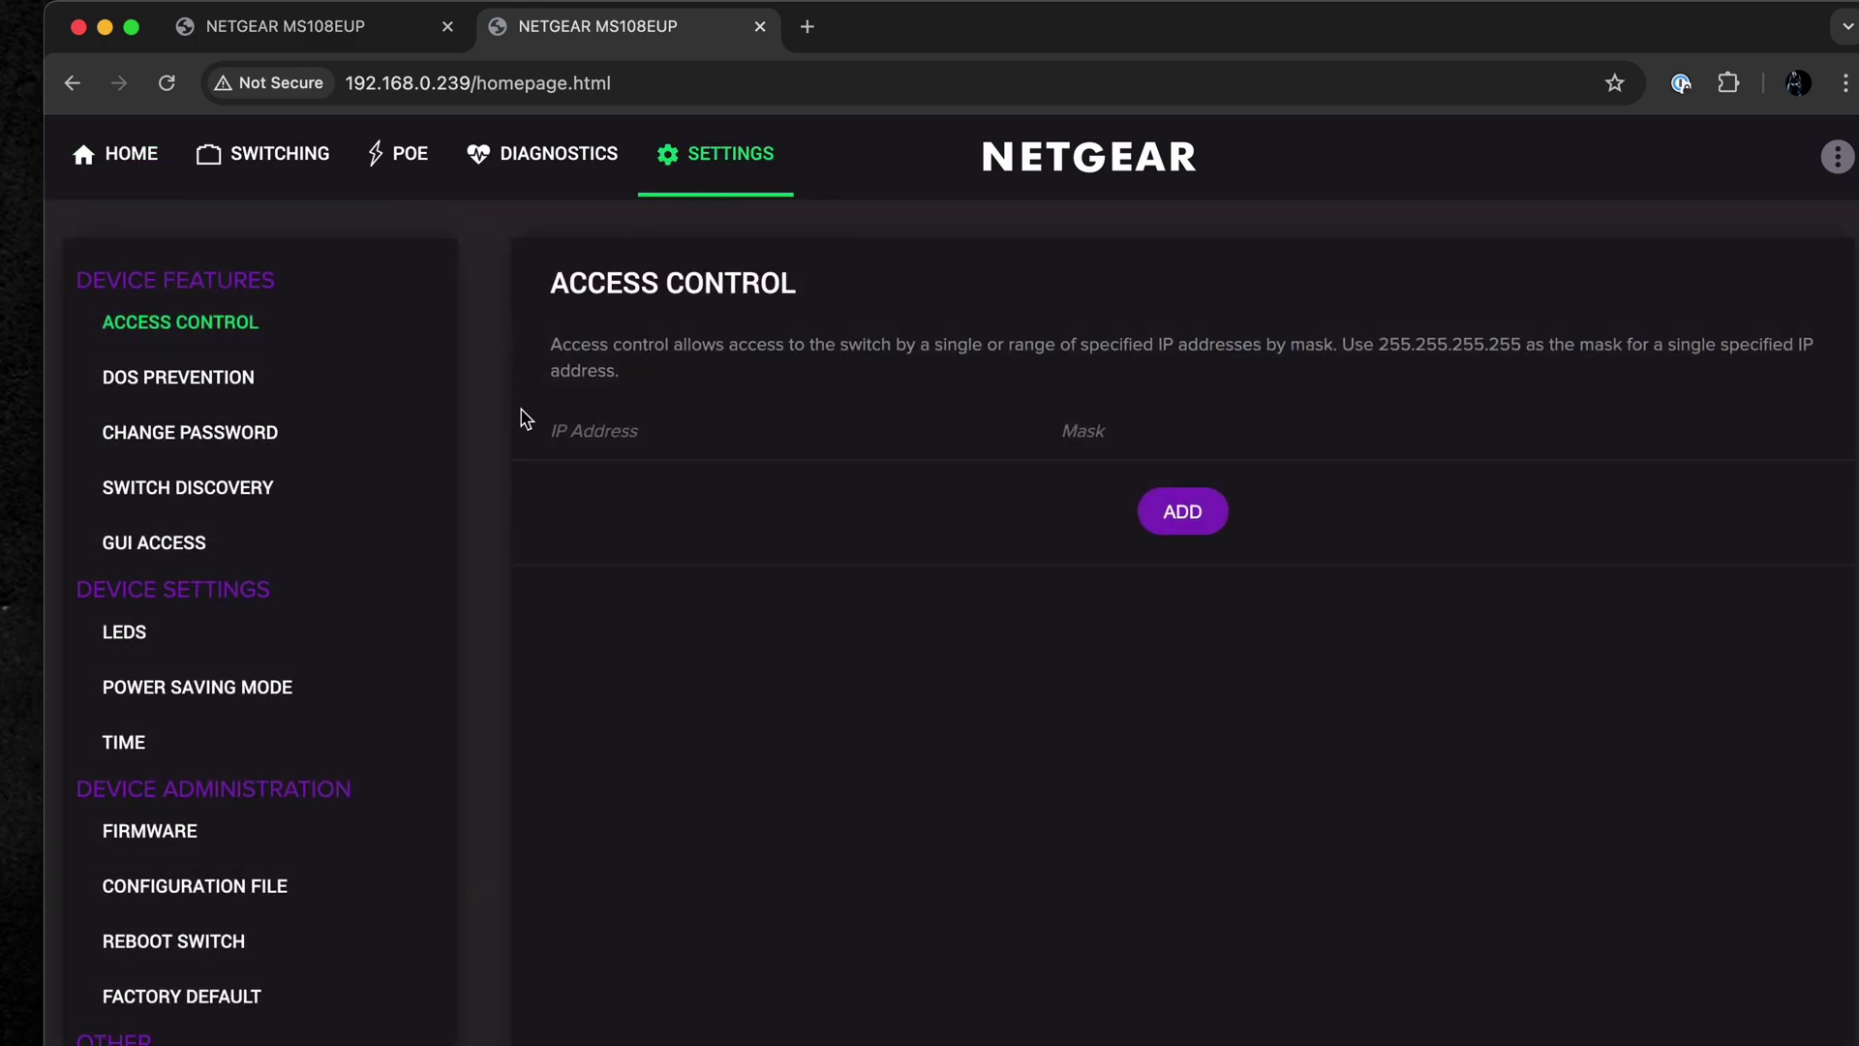
click(154, 834)
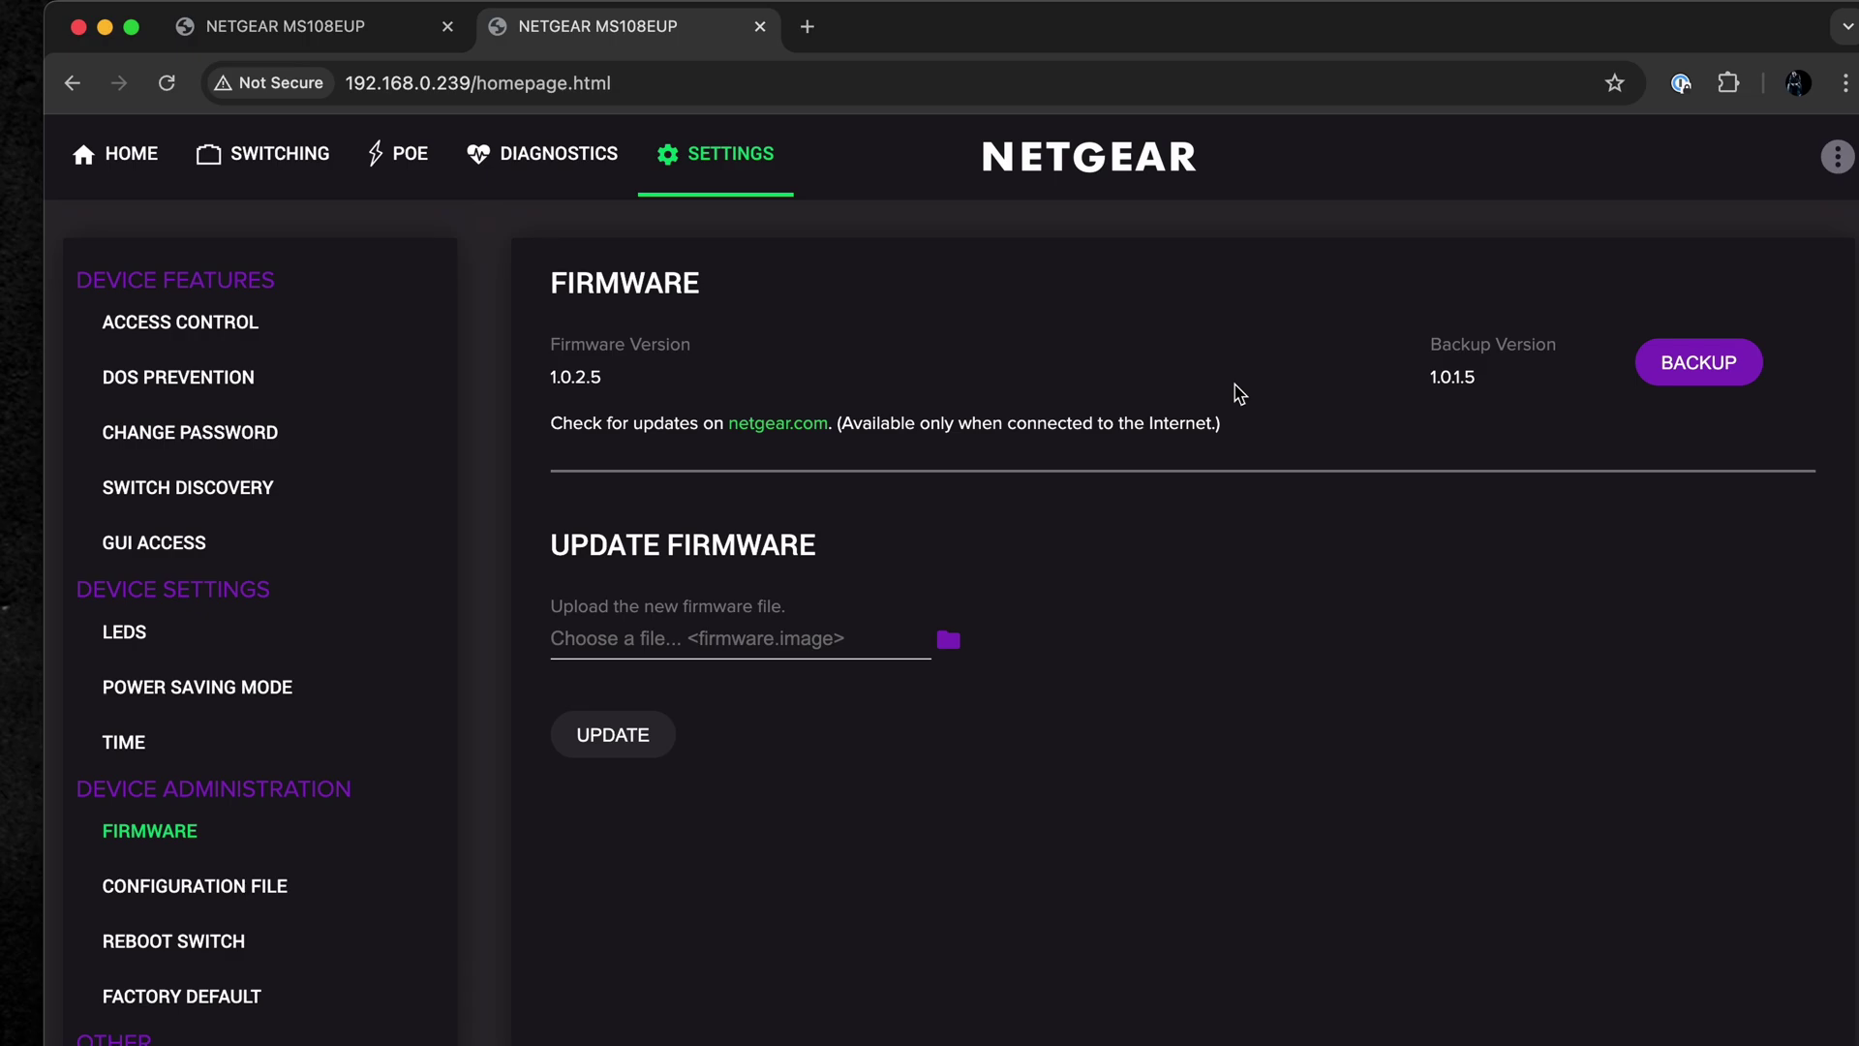
- Turn off DHCP in the switch's IP address settings and set its fixed IP address to 192.168.1.239
click(113, 165)
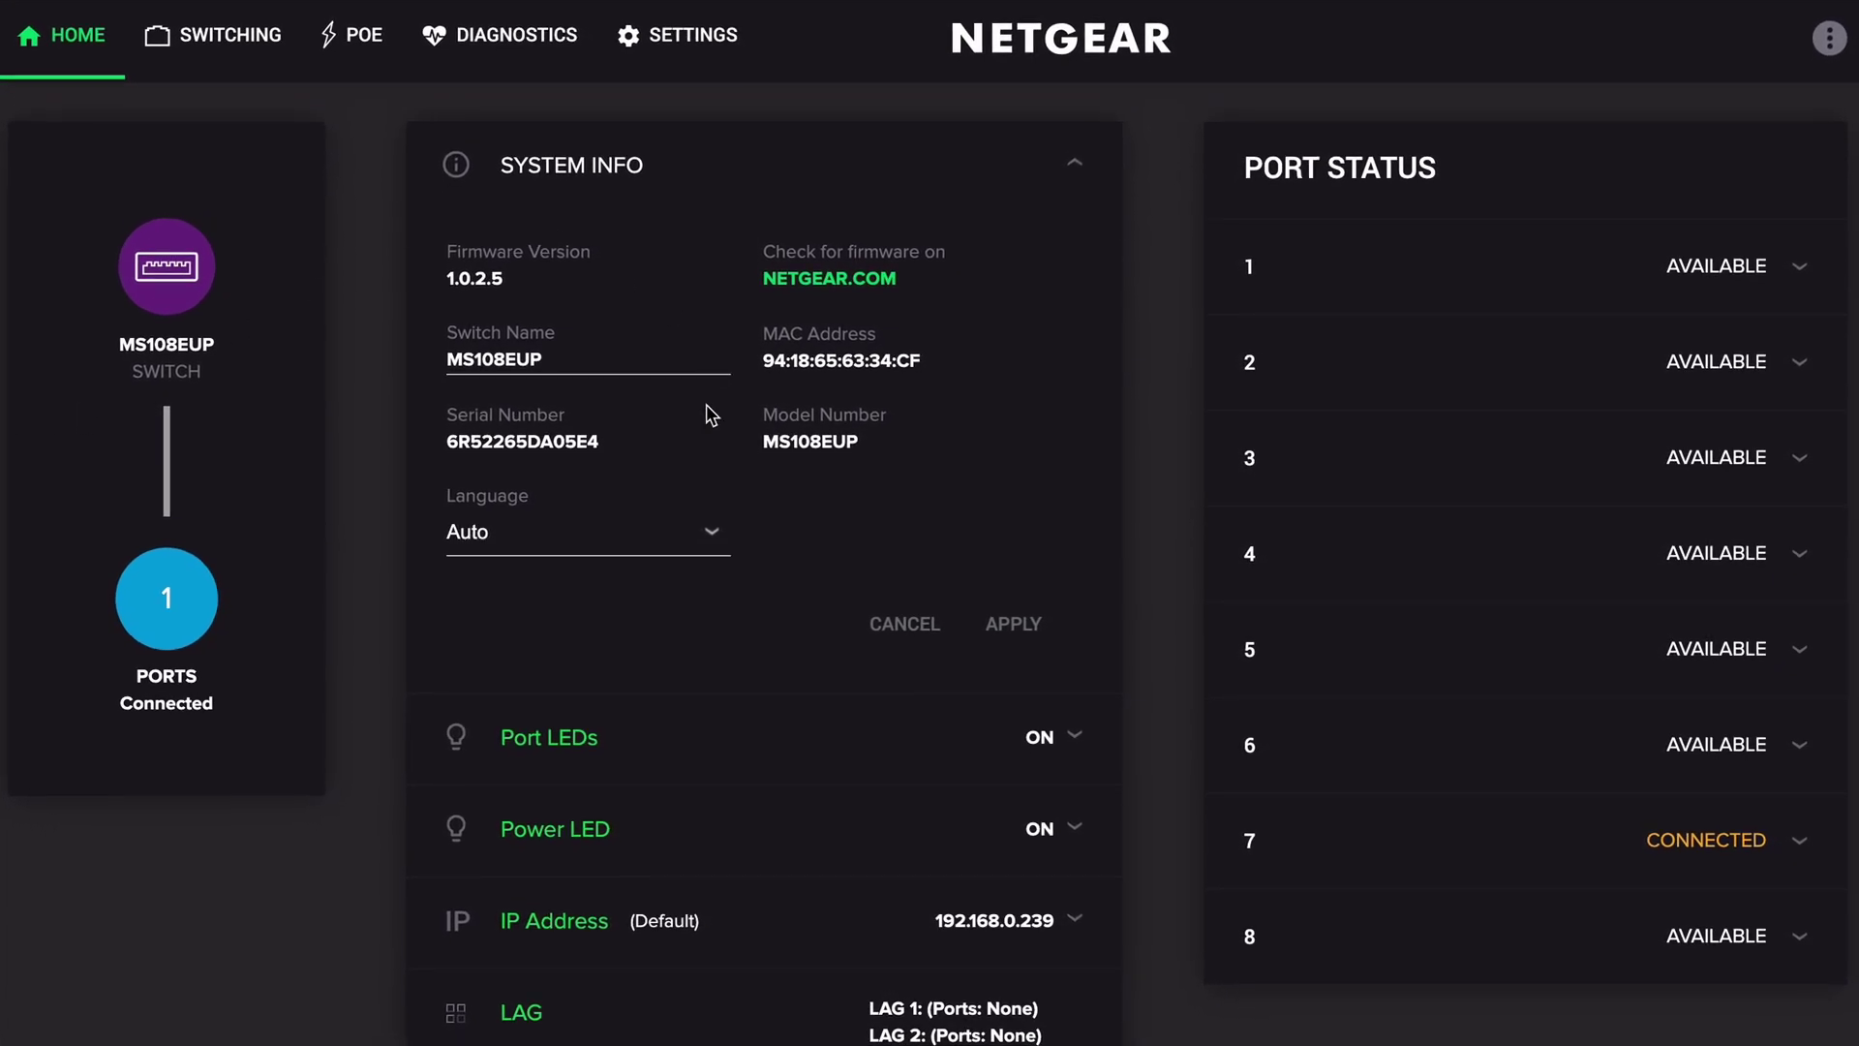
scroll(711, 417, down, 2)
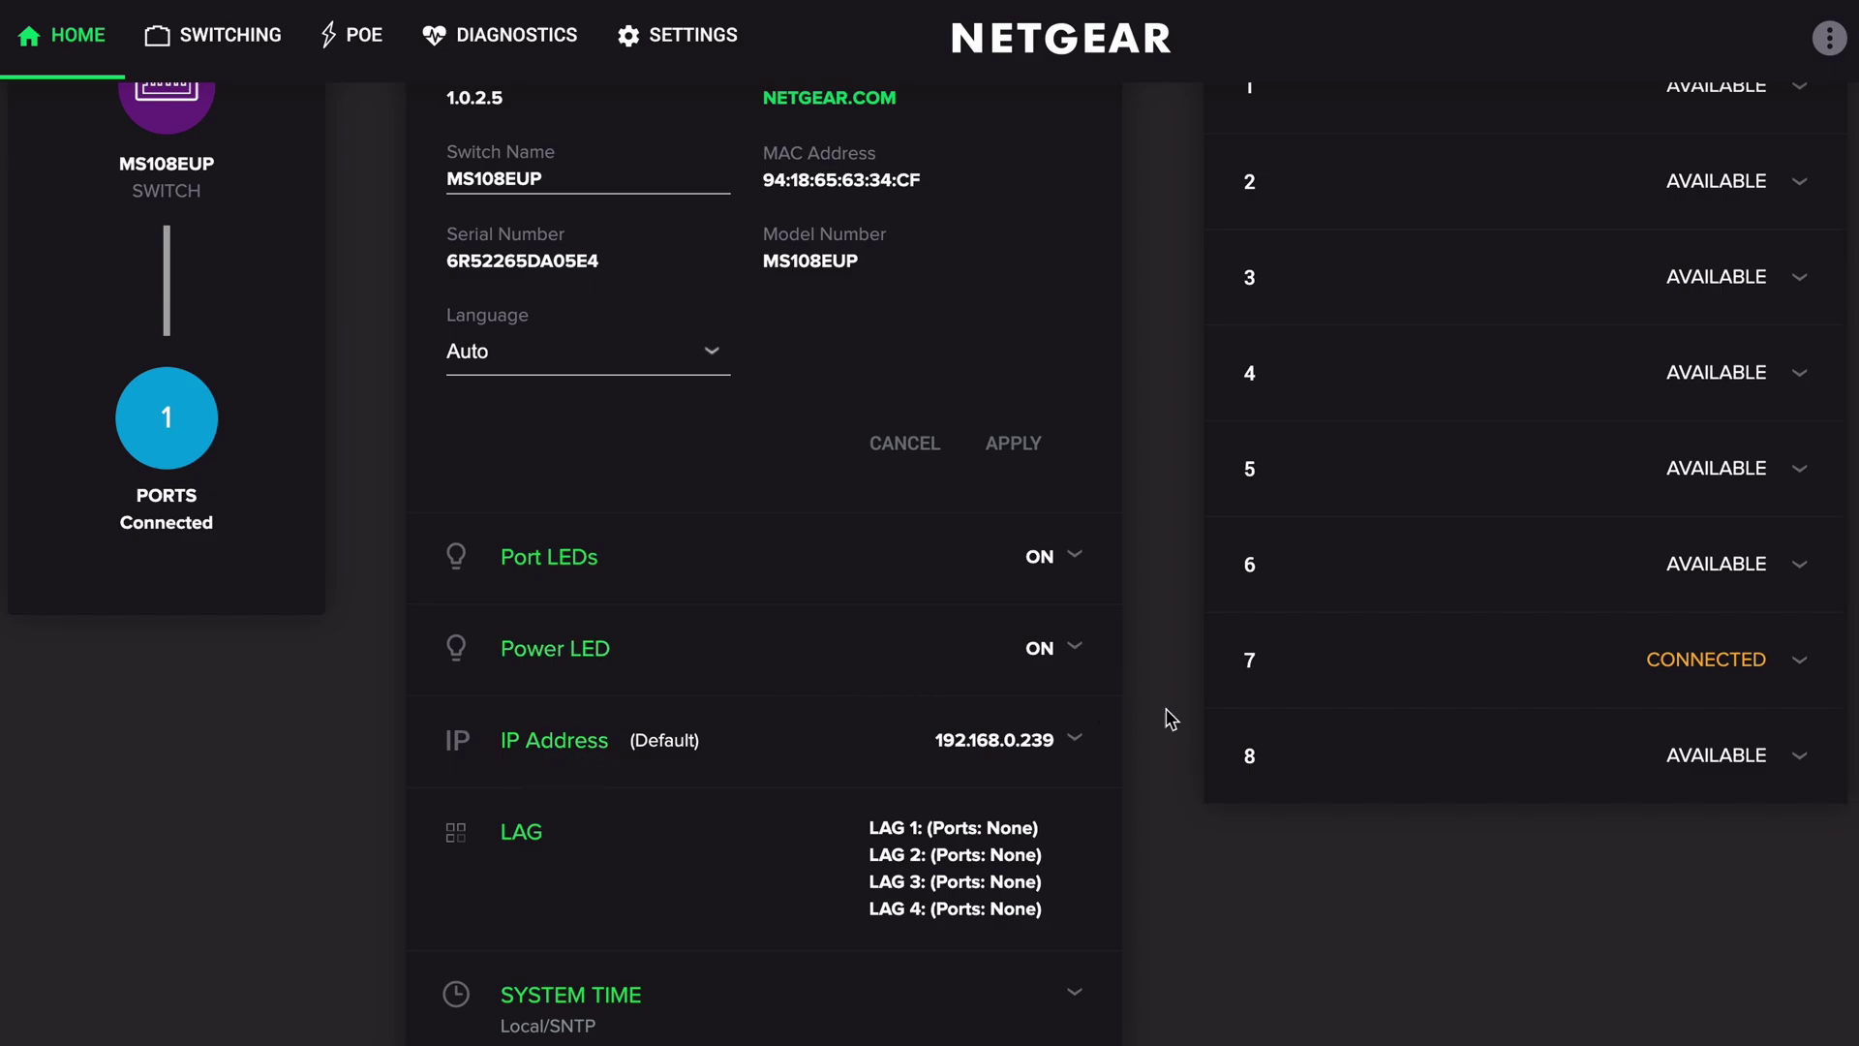
click(1069, 745)
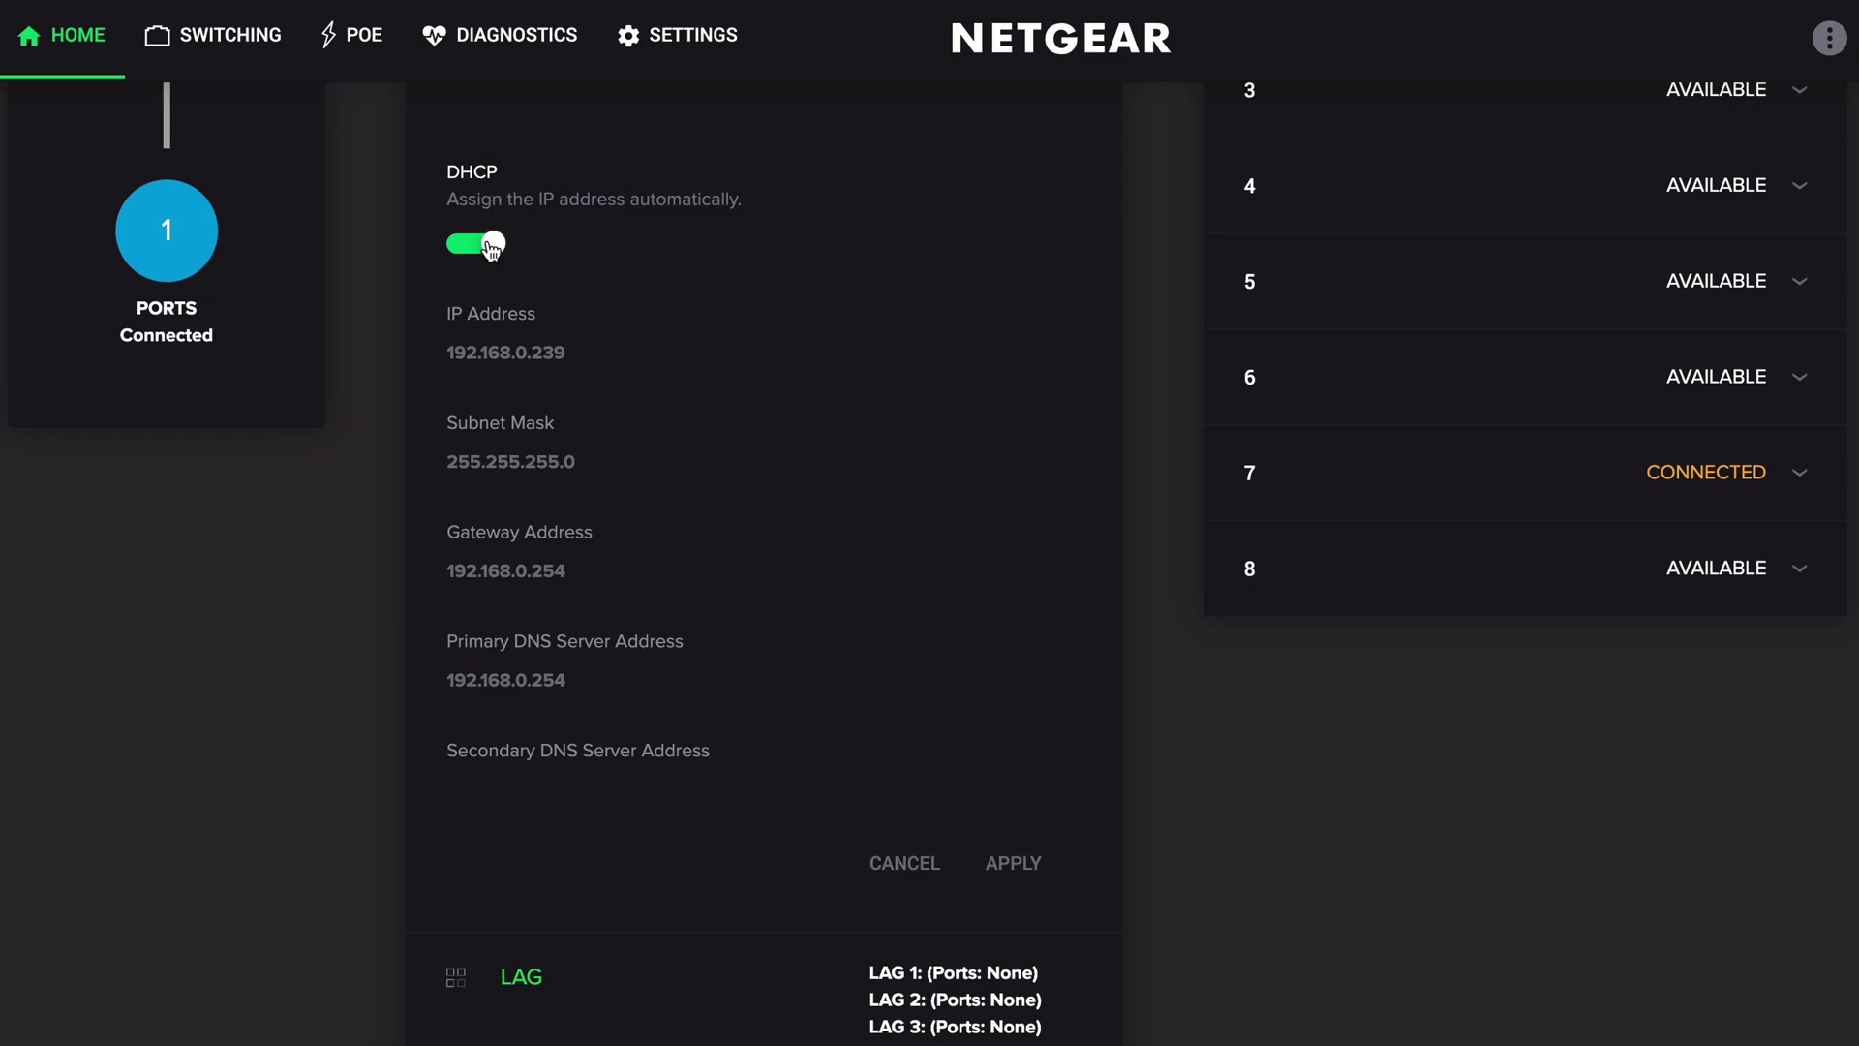
click(492, 248)
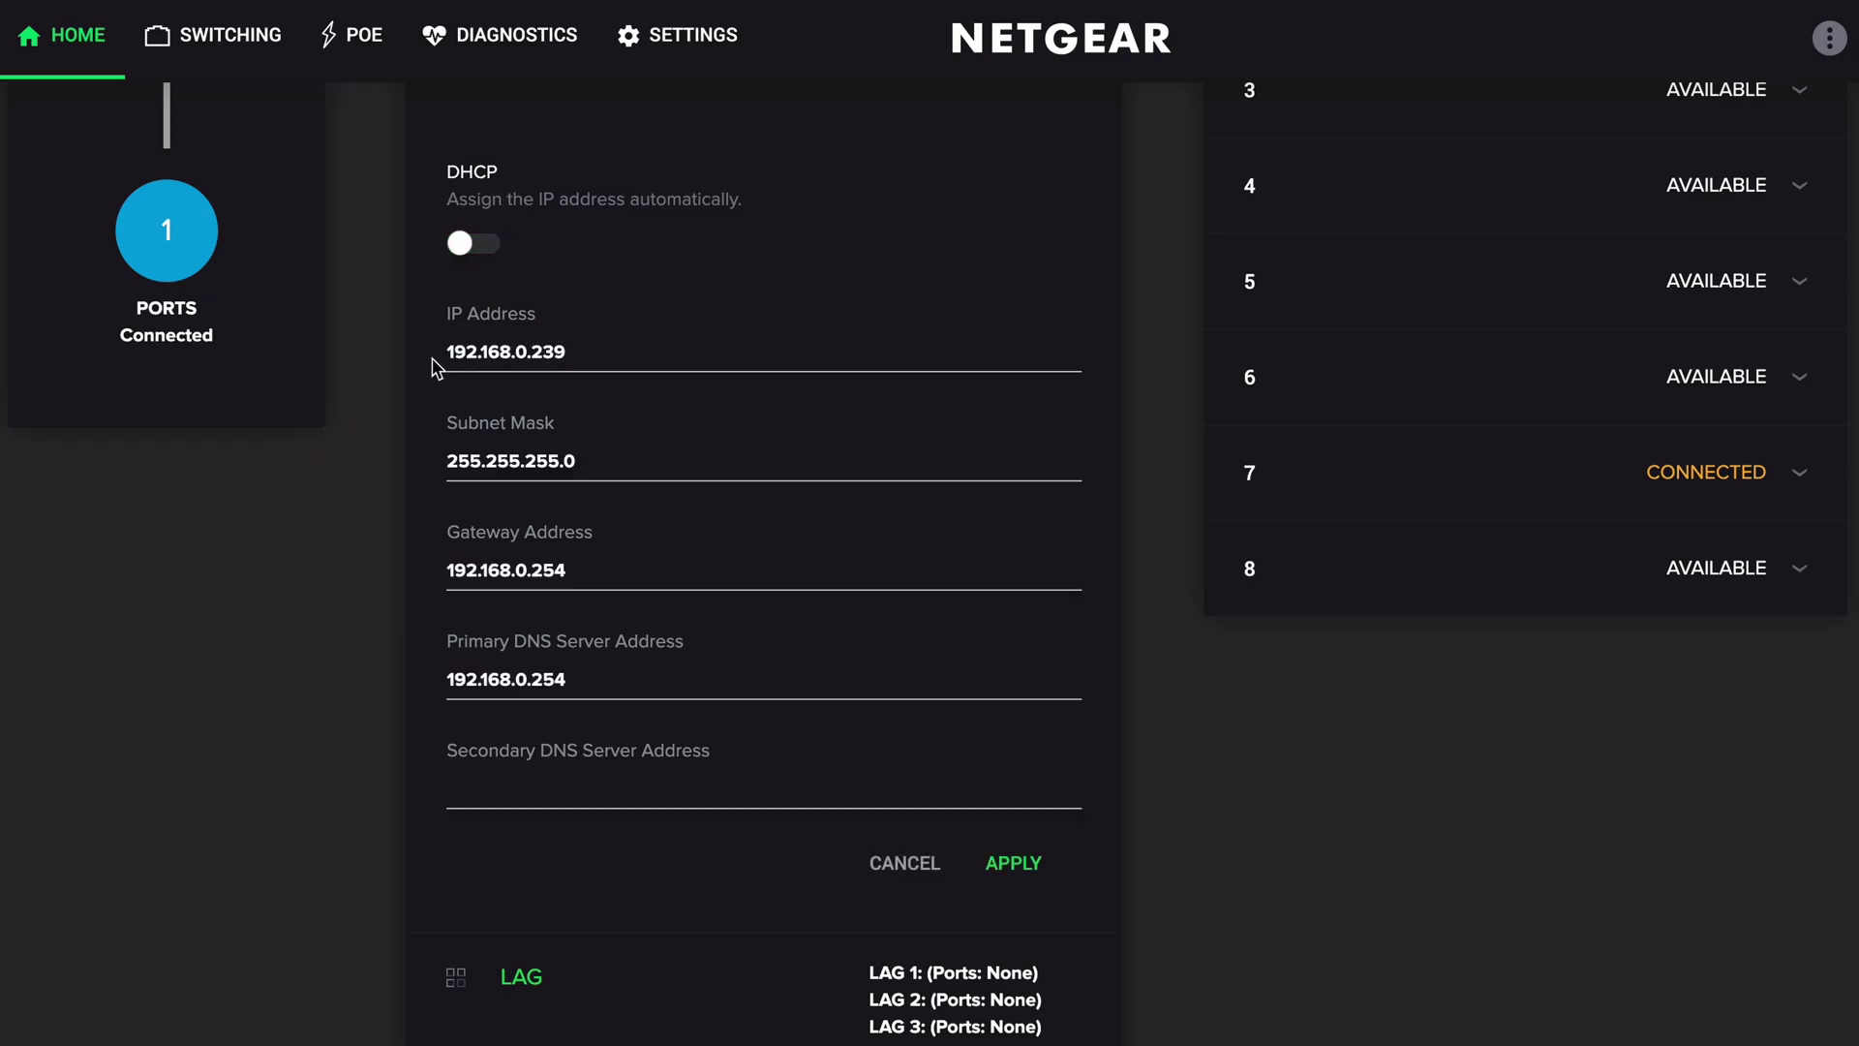
click(527, 353)
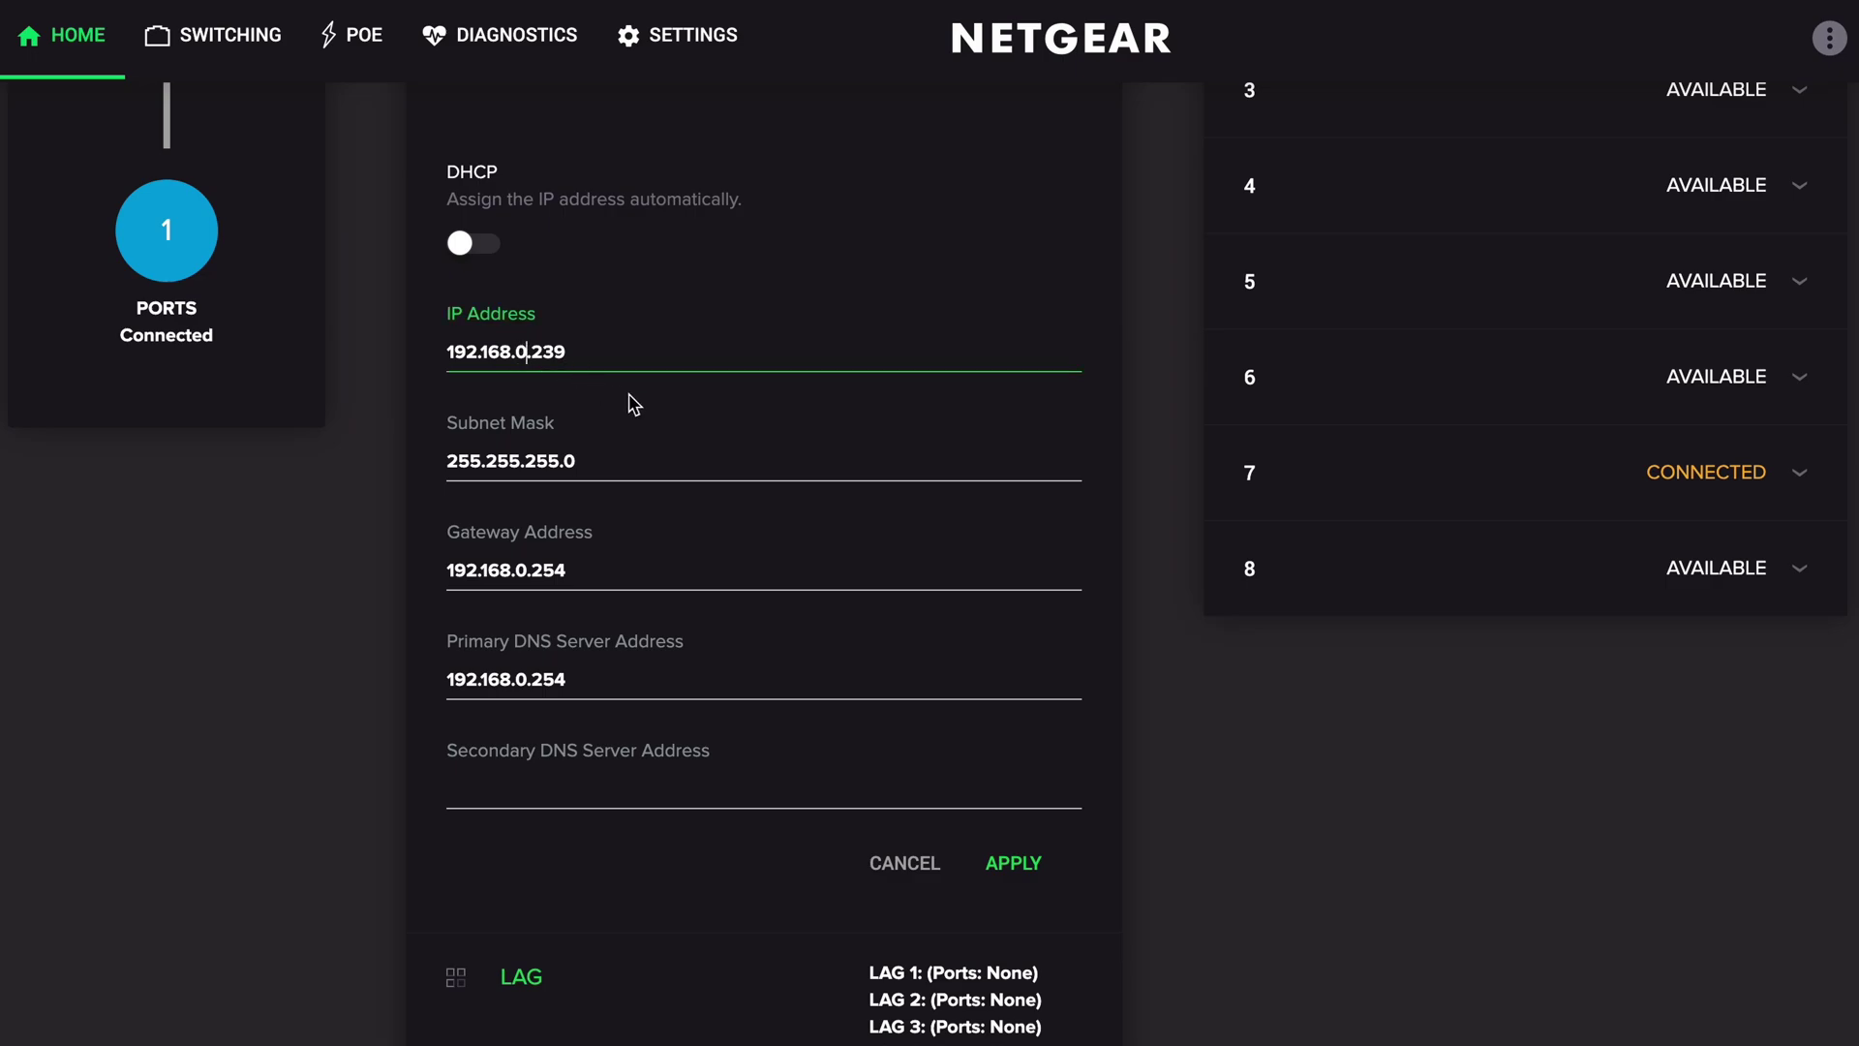
key(BackSpace)
text(1)
- Set the switch's subnet mask to 255.255.0.0
click(559, 460)
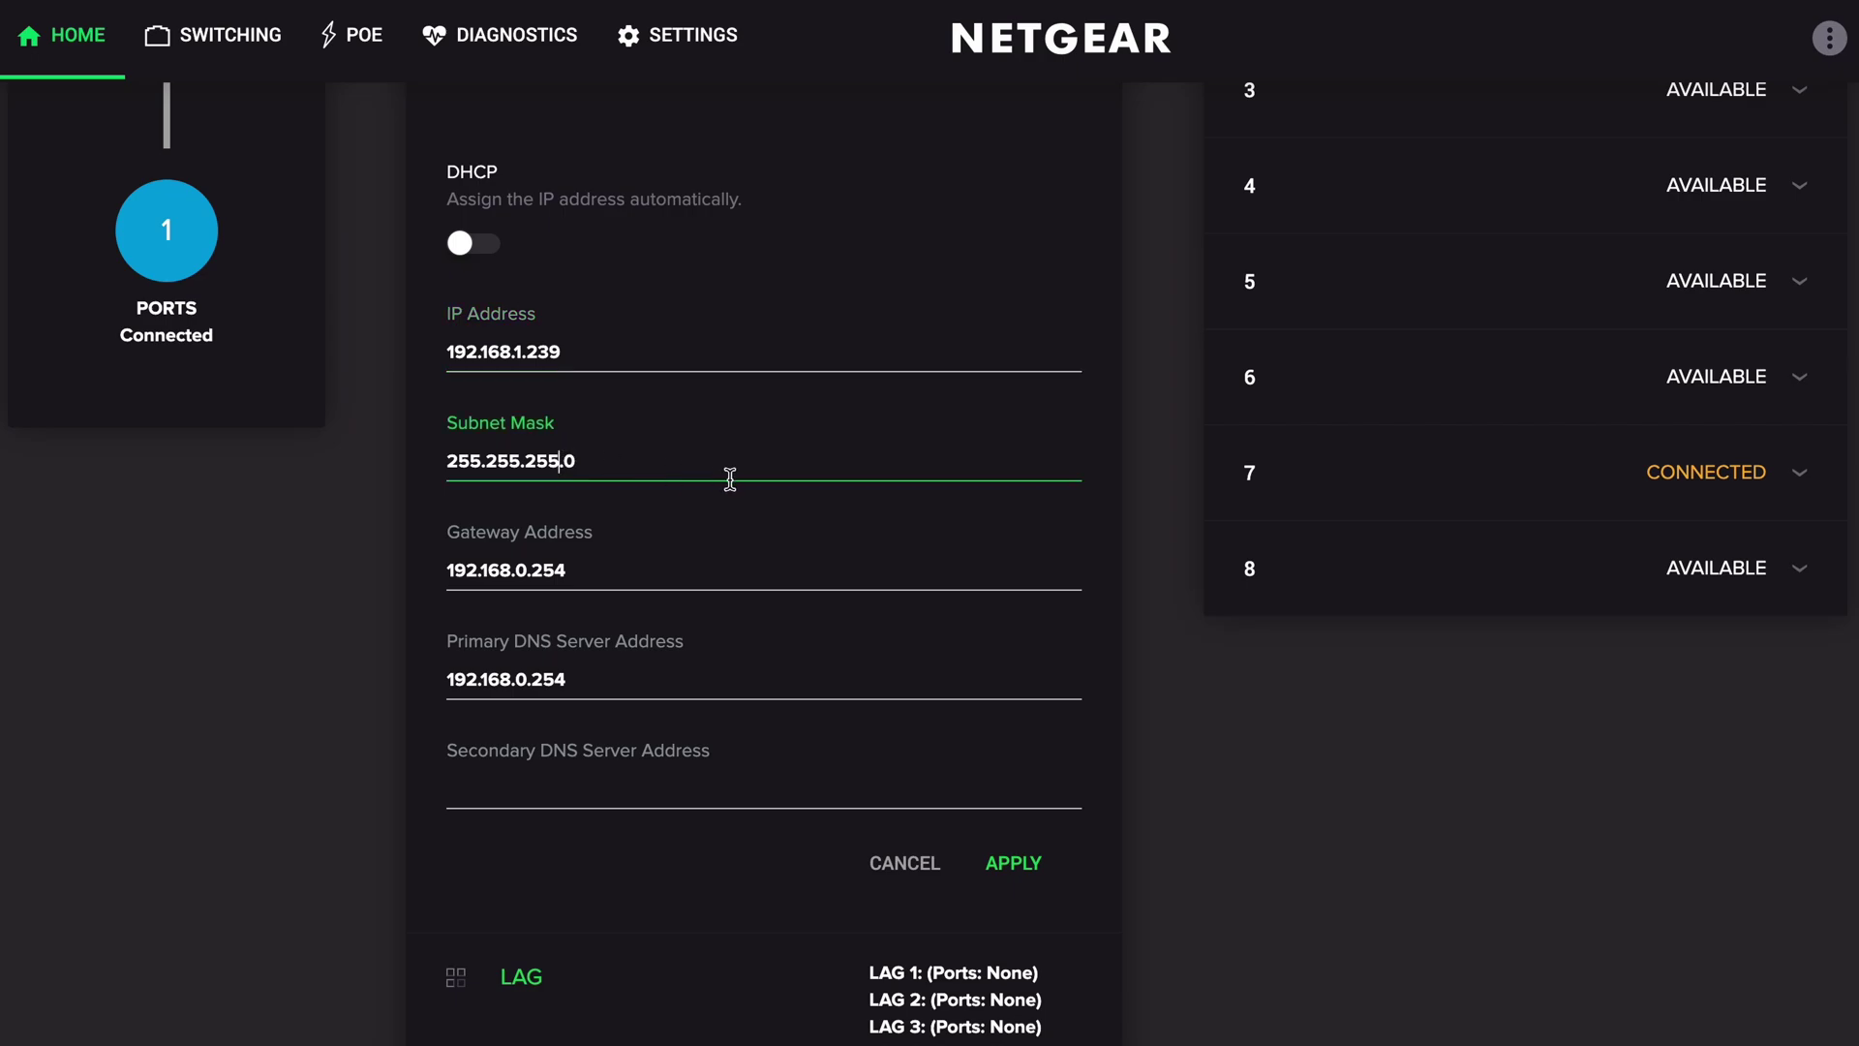
key(BackSpace)
key(BackSpace)
key(BackSpace)
text(0)
- Set the switch's gateway address to 192.168.1.1 and apply the fixed IP configuration
click(587, 569)
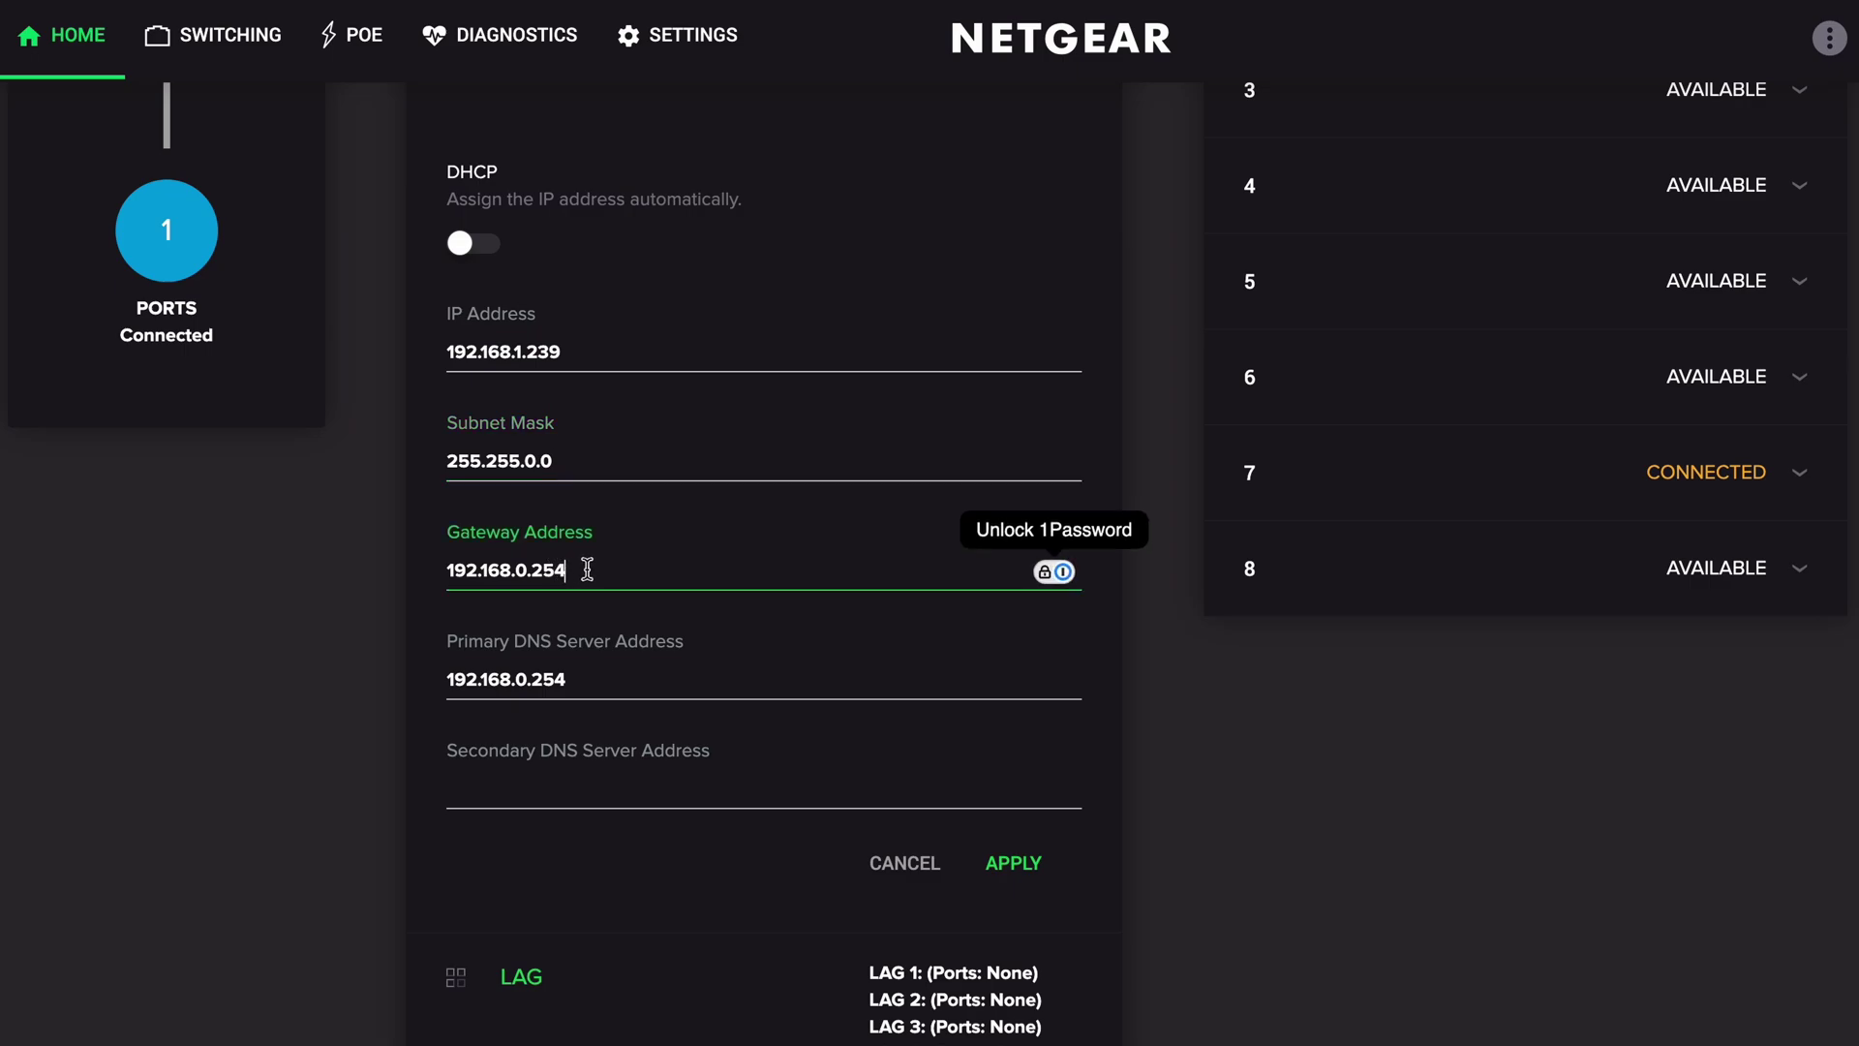
key(BackSpace)
key(BackSpace)
key(BackSpace)
key(BackSpace)
key(BackSpace)
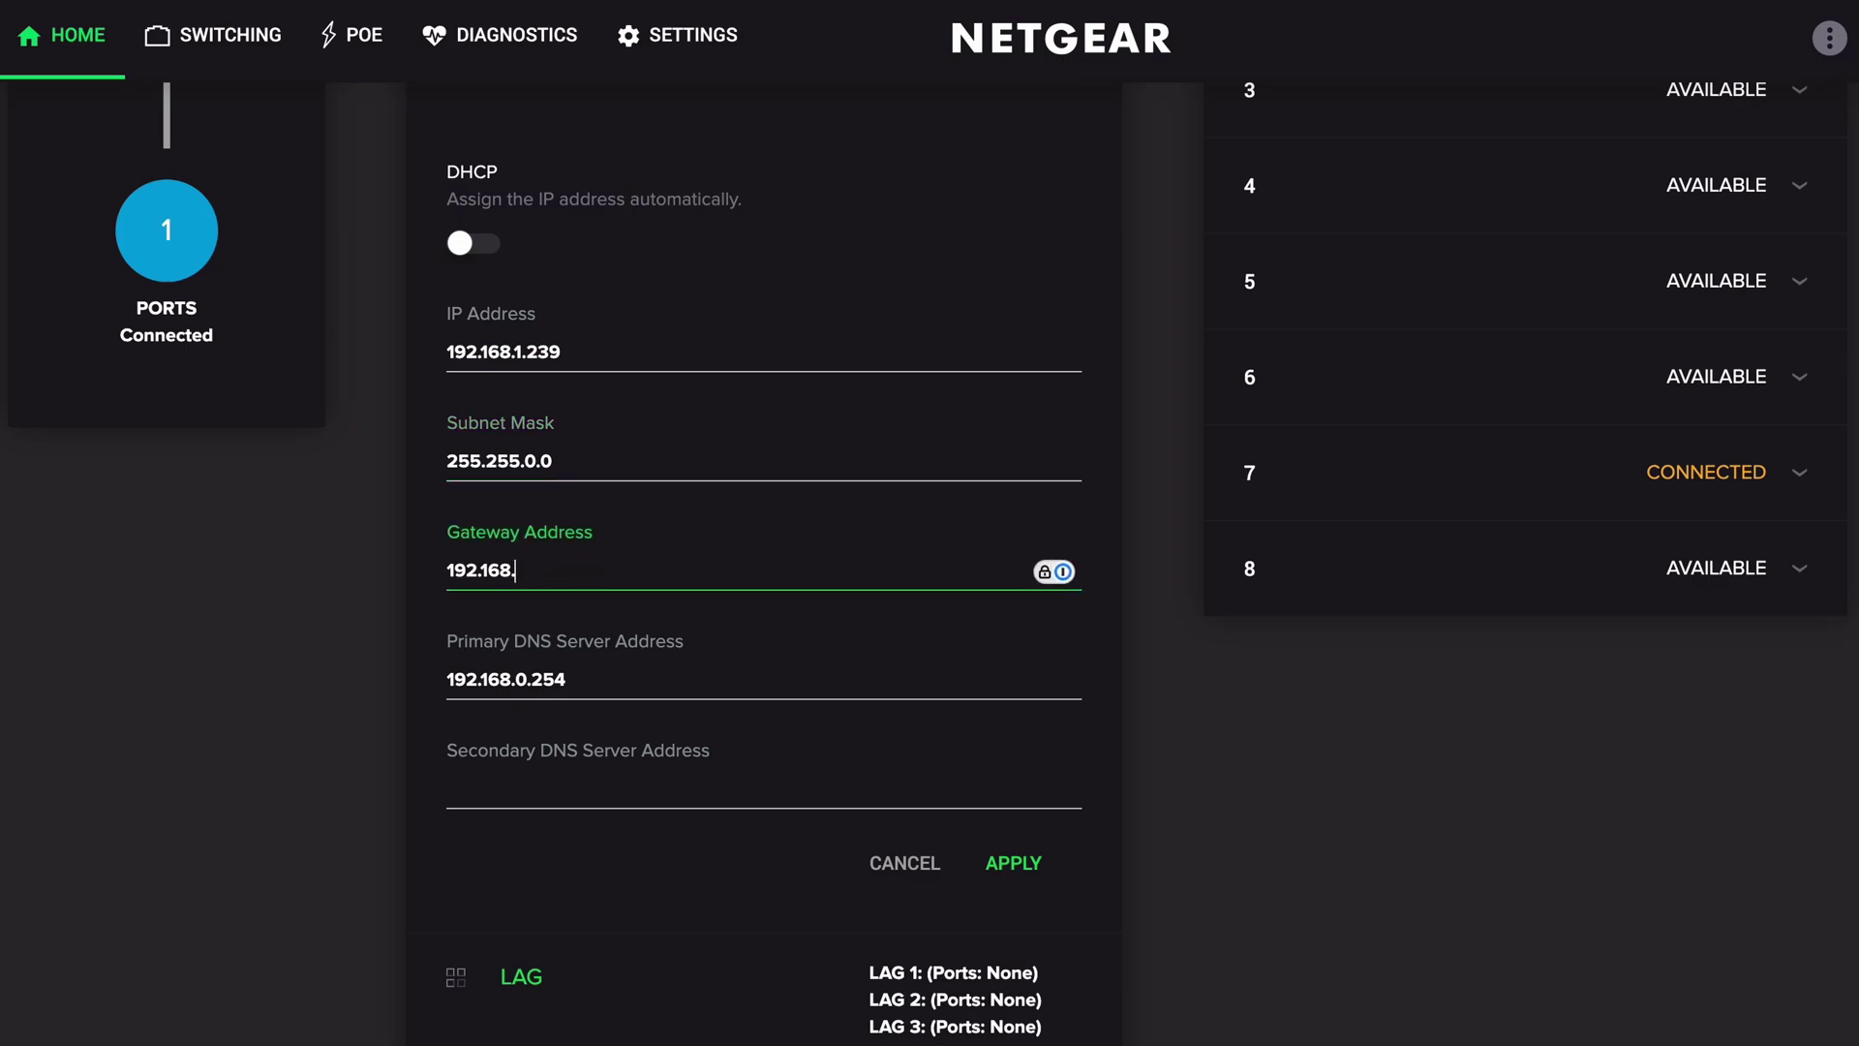
text(1.1)
click(1134, 819)
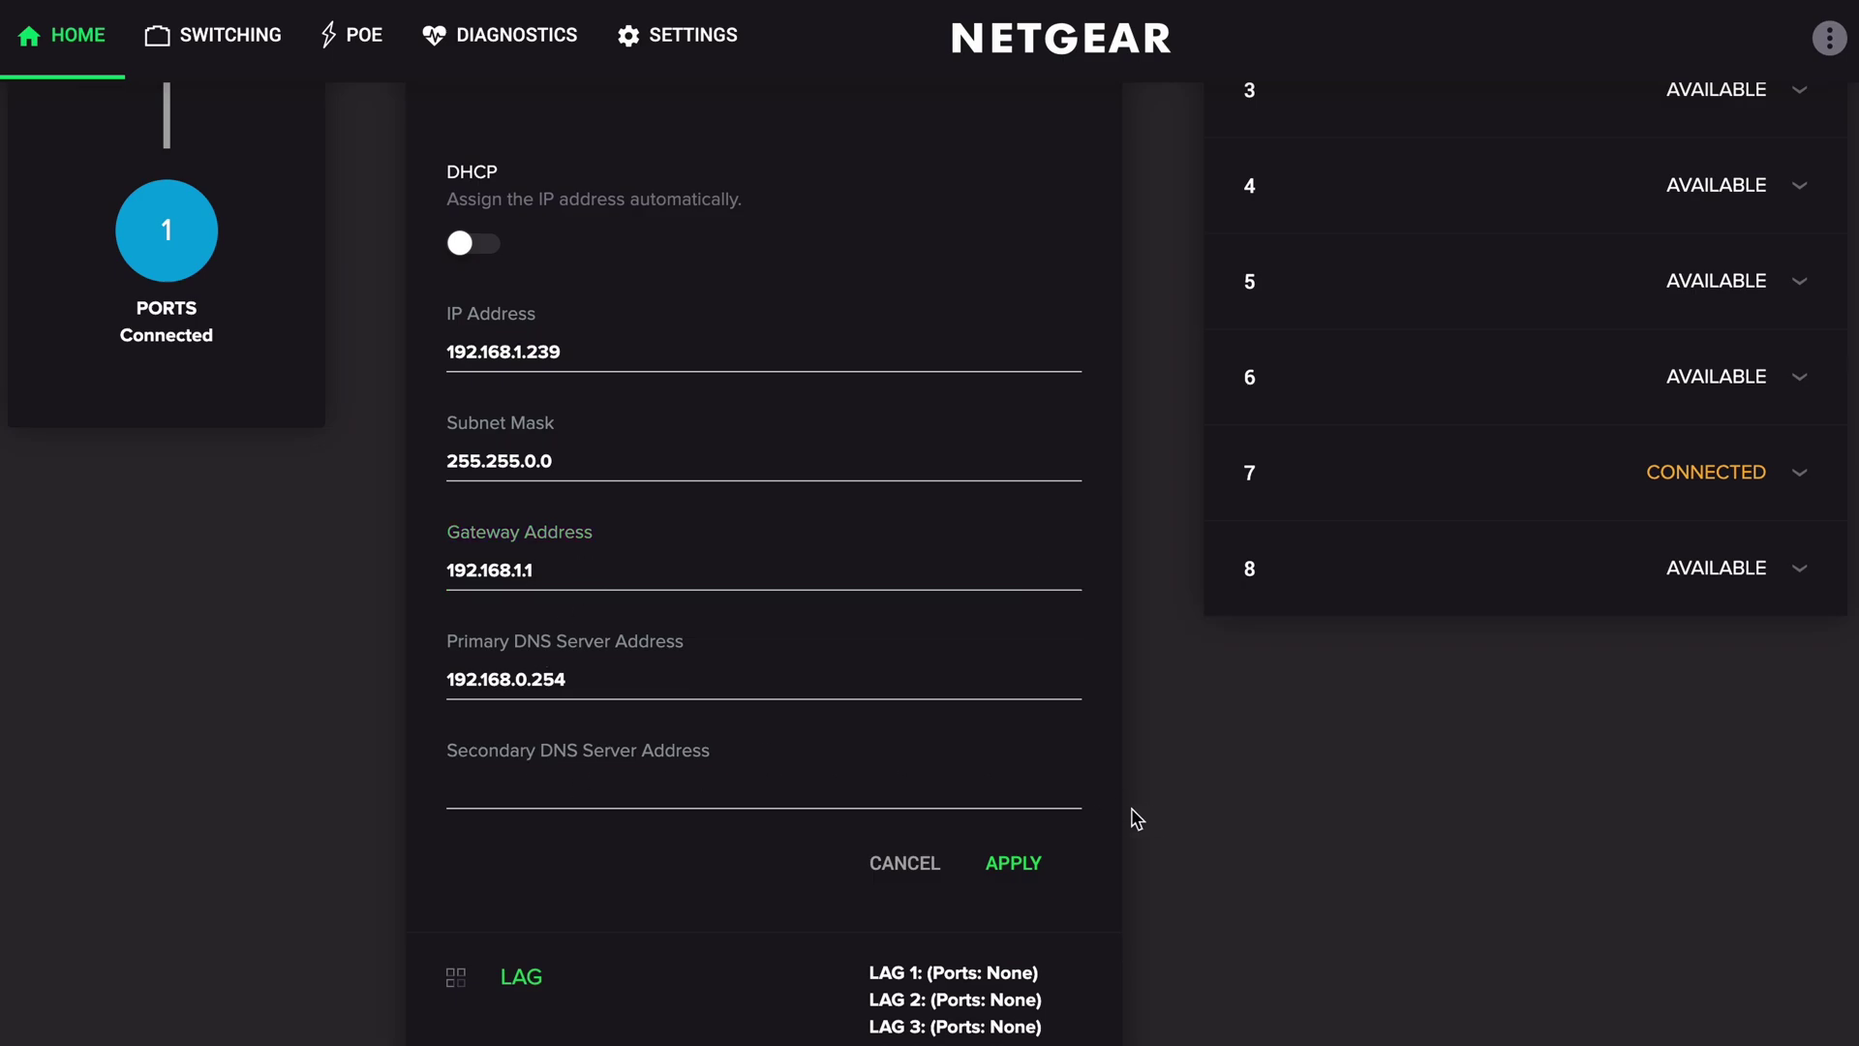
click(1029, 865)
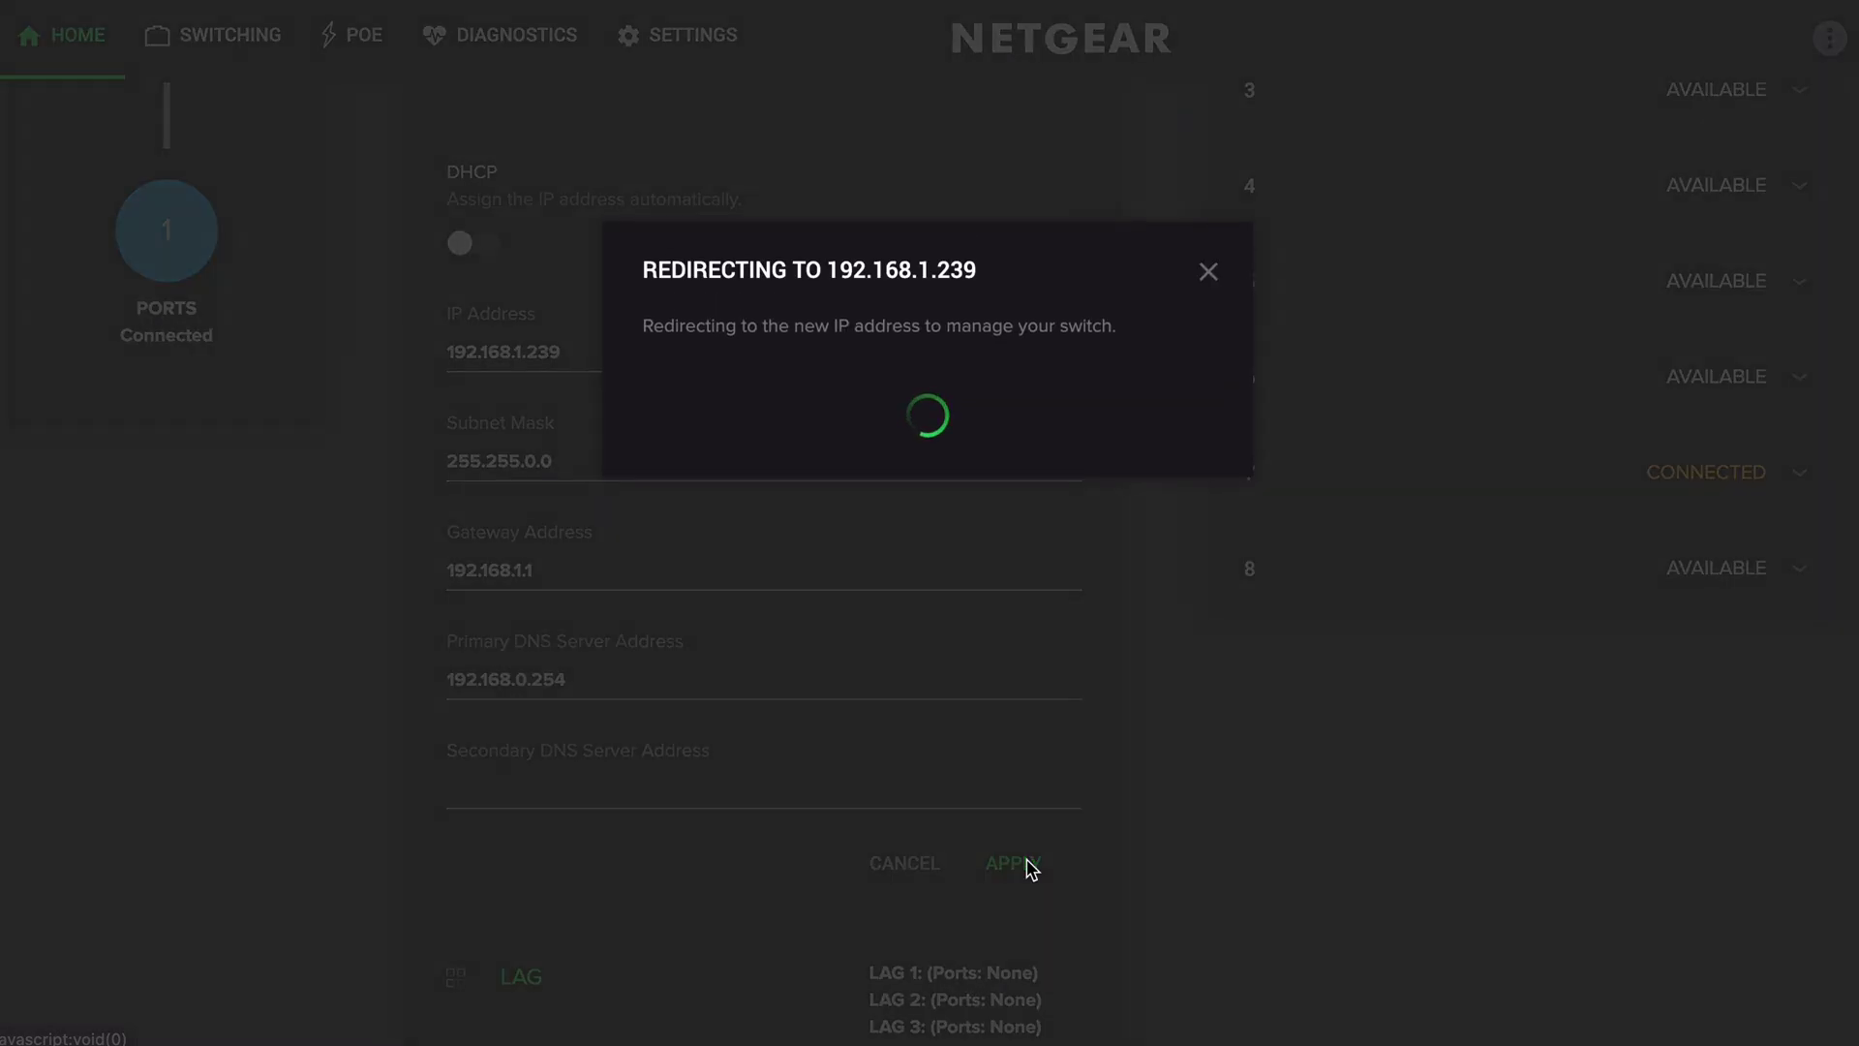
scroll(1077, 724, down, 2)
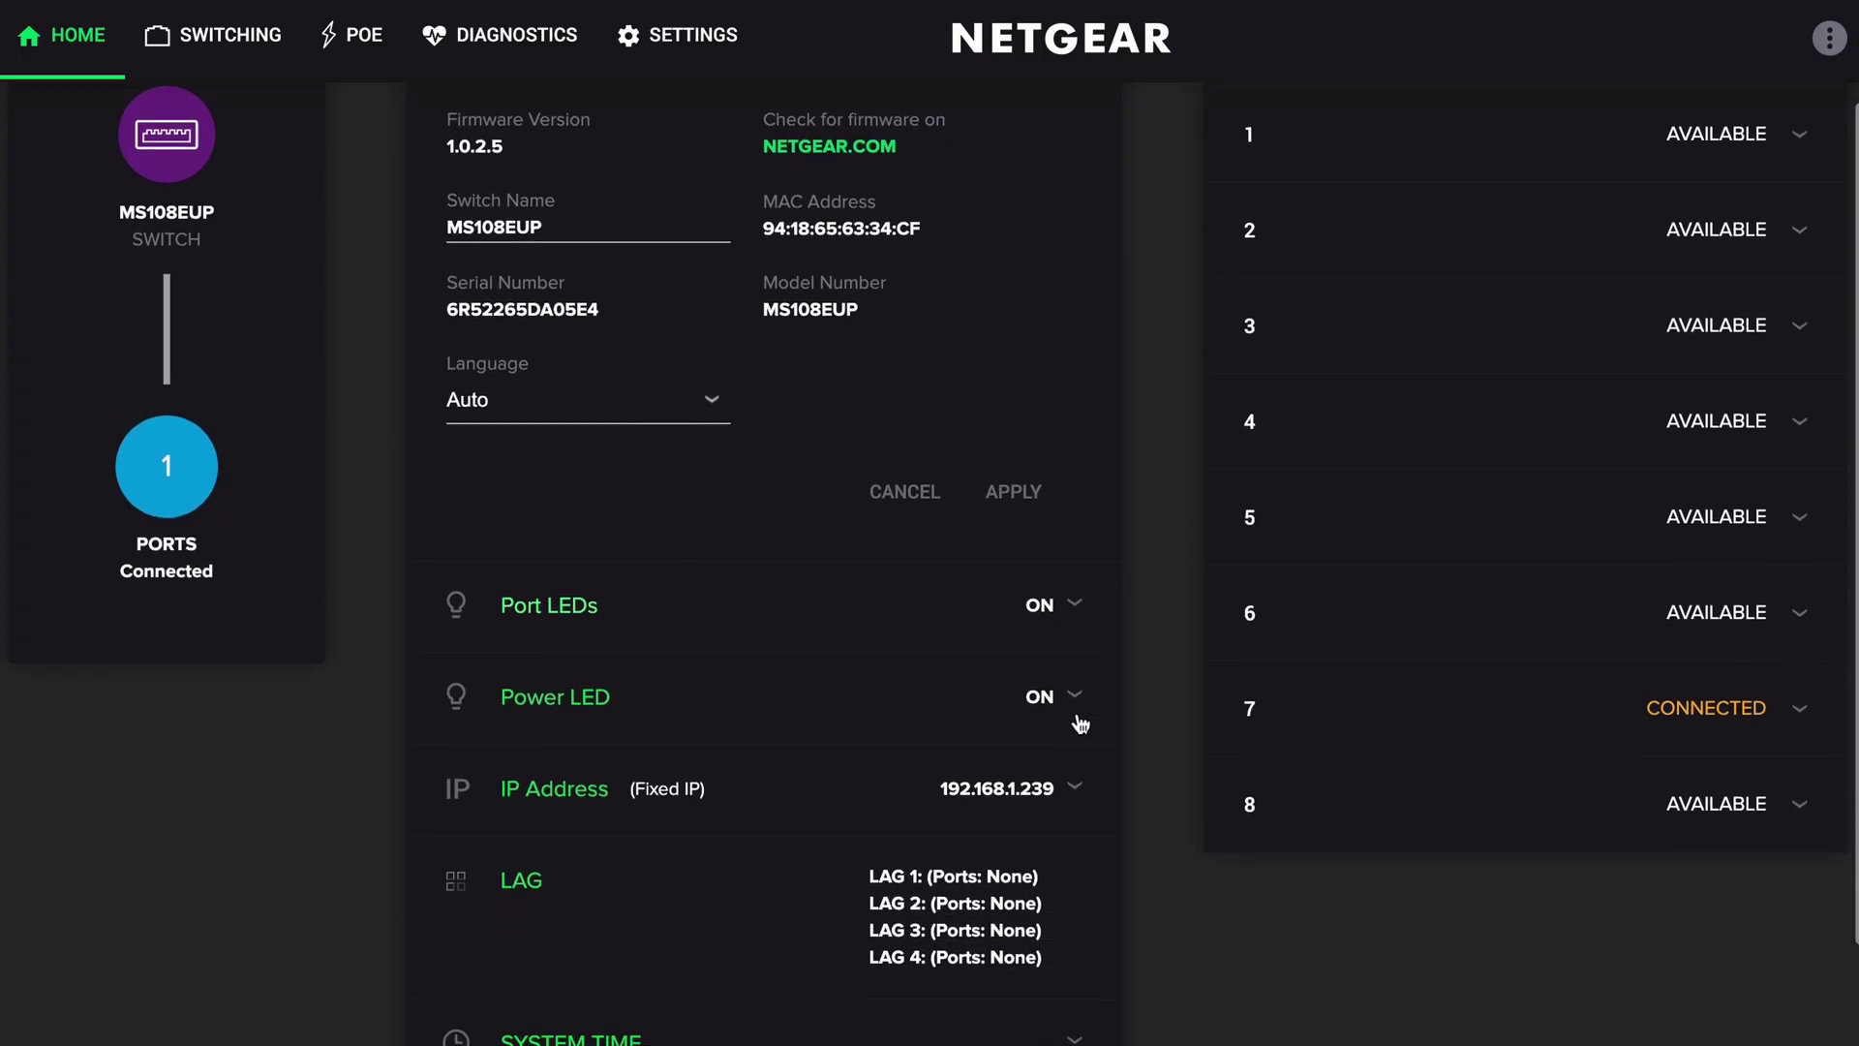